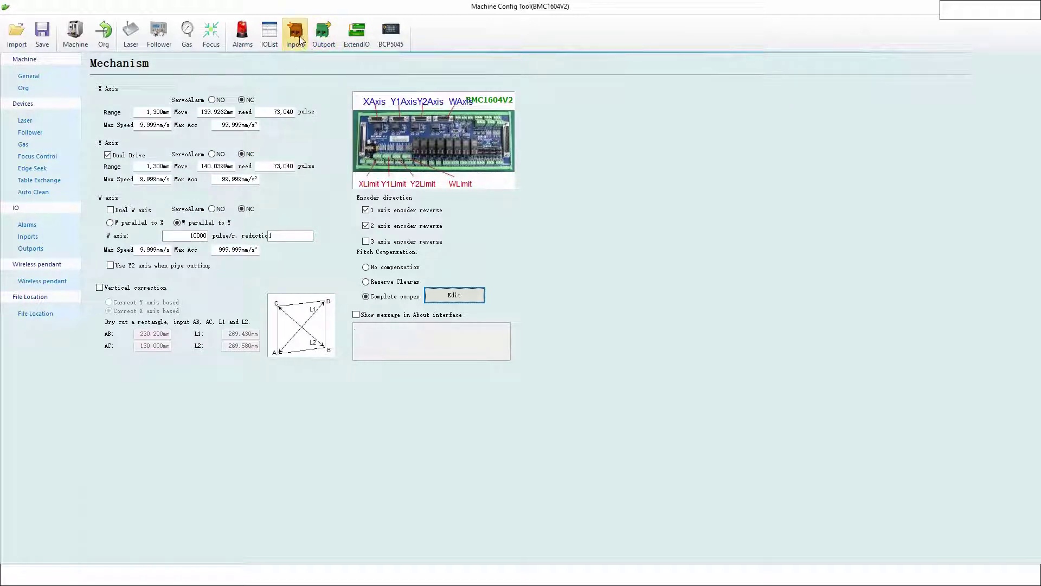
- Switch the Machine Config Tool to the Digit Inports function list
{"action": "left_click", "coordinate": [300, 41]}
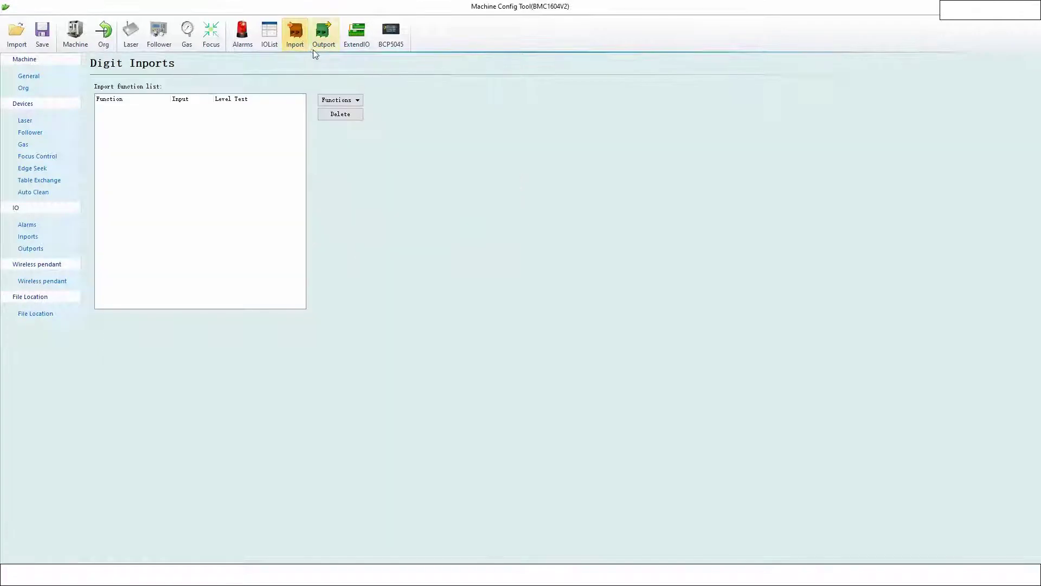
- Add a Start/Continue input function assigned to input 1, then delete it again
{"action": "left_click", "coordinate": [346, 102]}
{"action": "mouse_move", "coordinate": [364, 115]}
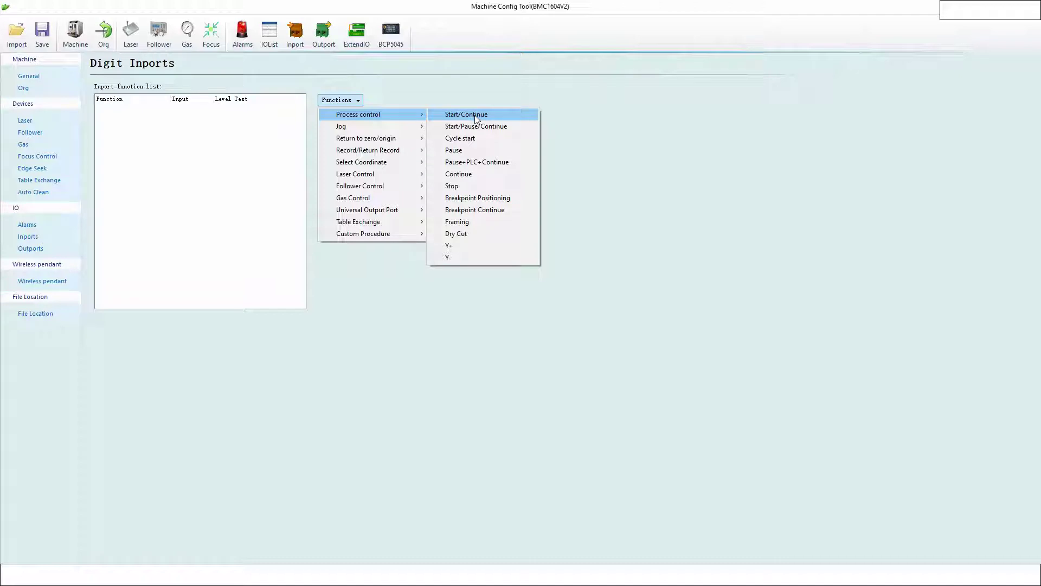
{"action": "left_click", "coordinate": [475, 116]}
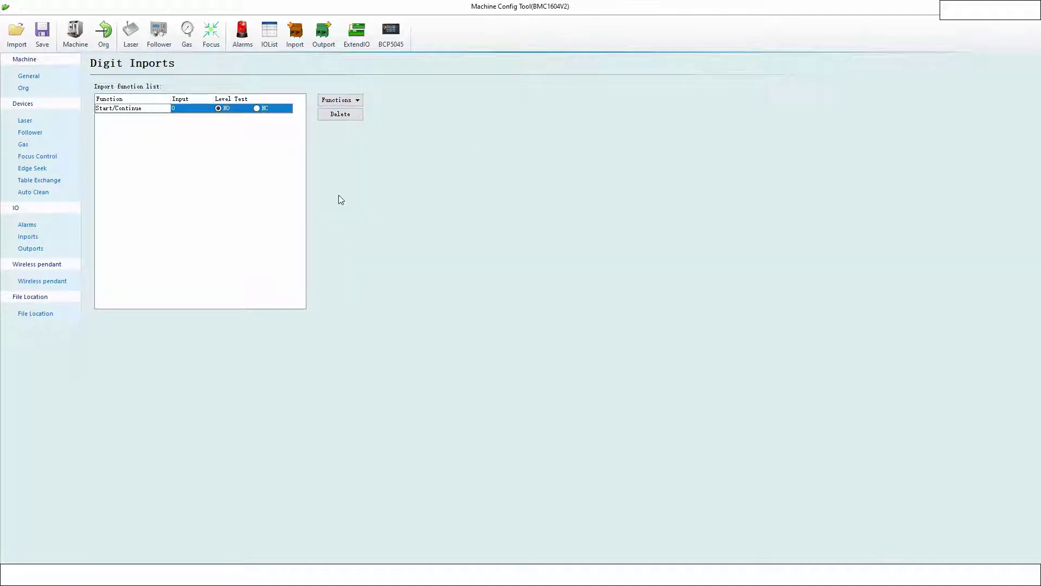
{"action": "left_click", "coordinate": [193, 112]}
{"action": "left_click", "coordinate": [209, 109]}
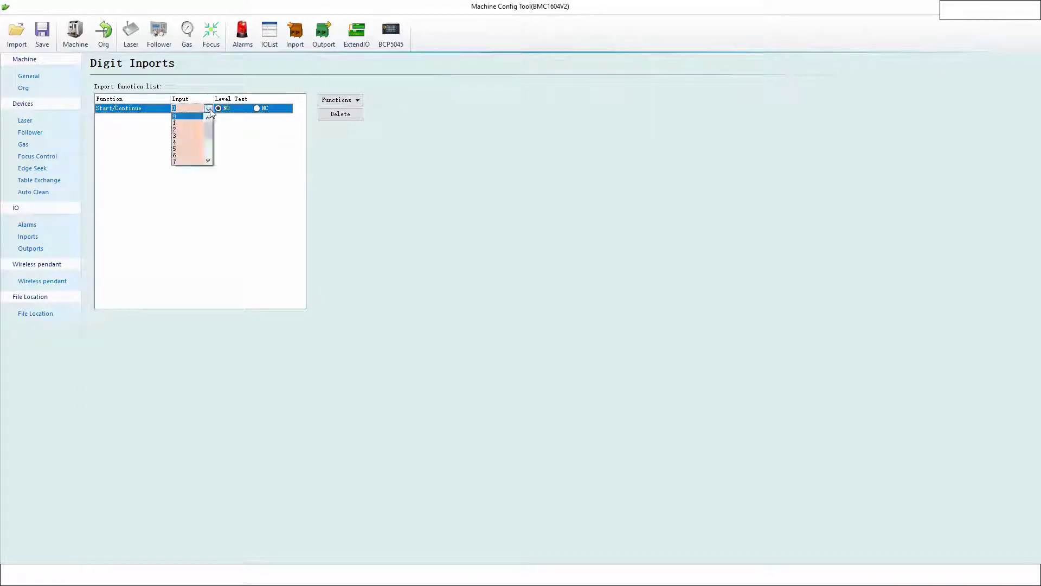
{"action": "left_click", "coordinate": [200, 123]}
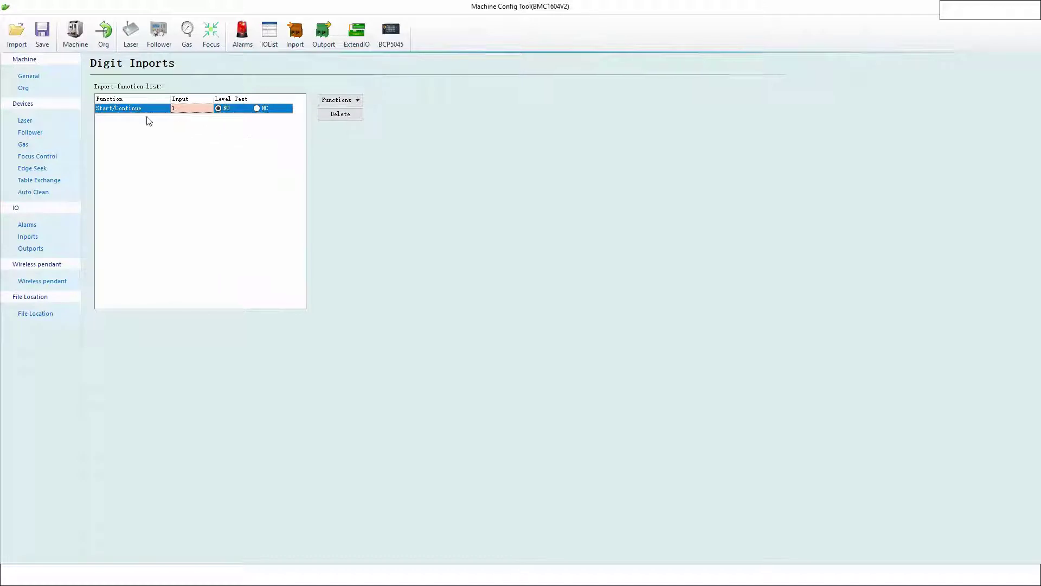
{"action": "left_click", "coordinate": [130, 109]}
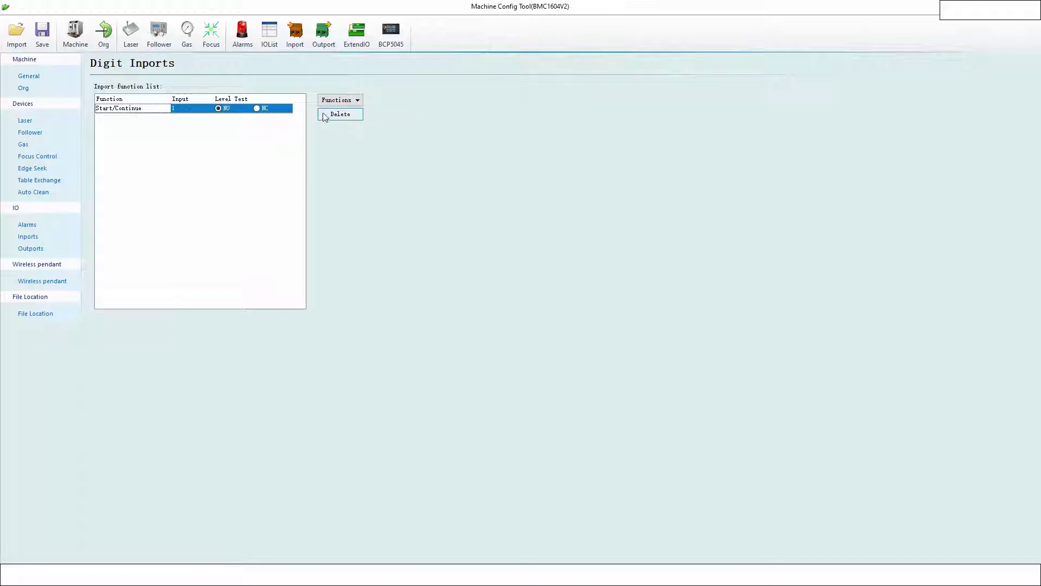
{"action": "left_click", "coordinate": [340, 114]}
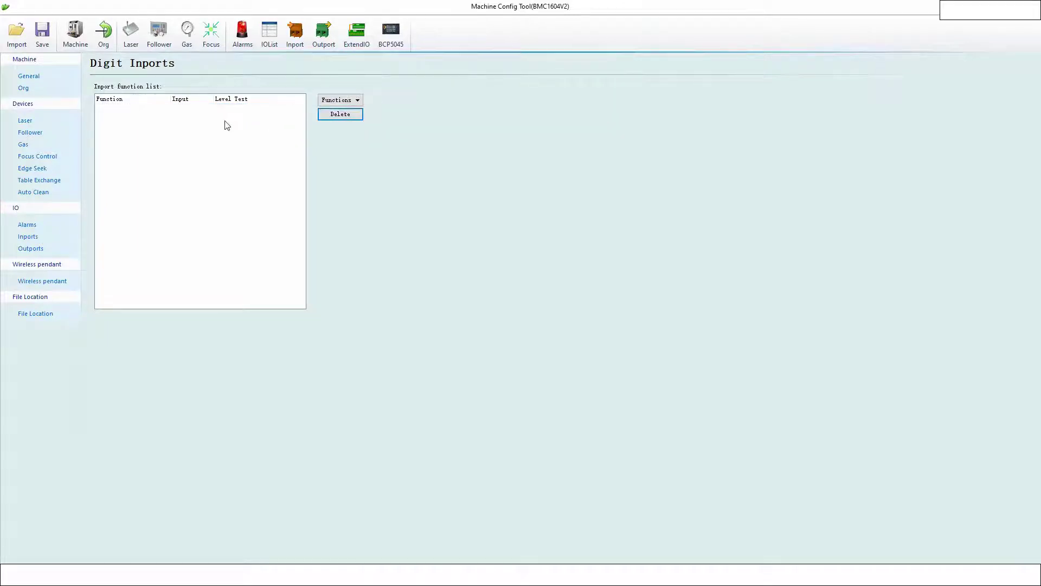
- On the Digit Outport page, keep Working on 14, set Ready to 15, and add a custom output row
{"action": "left_click", "coordinate": [317, 36]}
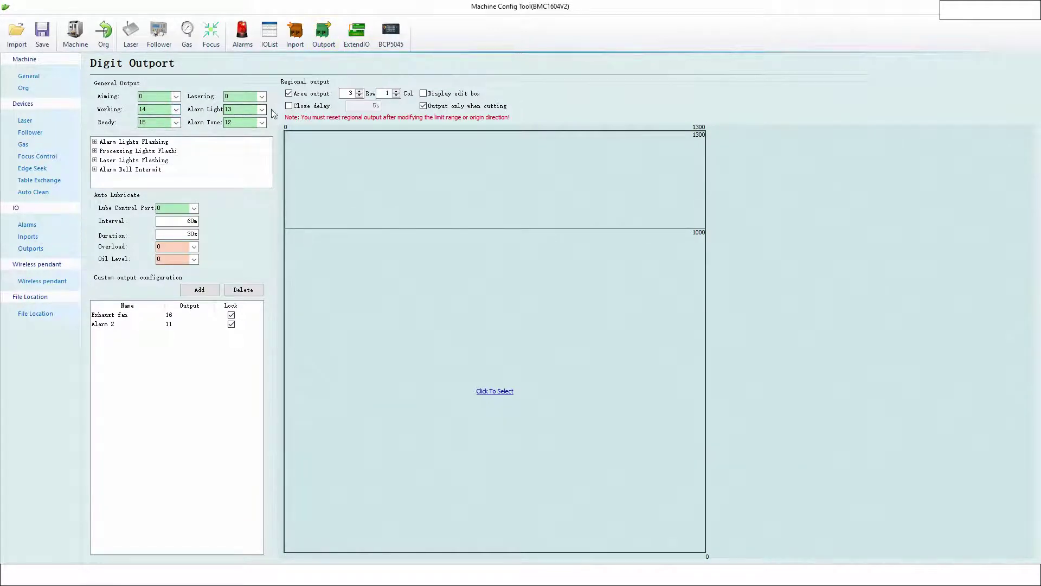
{"action": "left_click", "coordinate": [176, 110]}
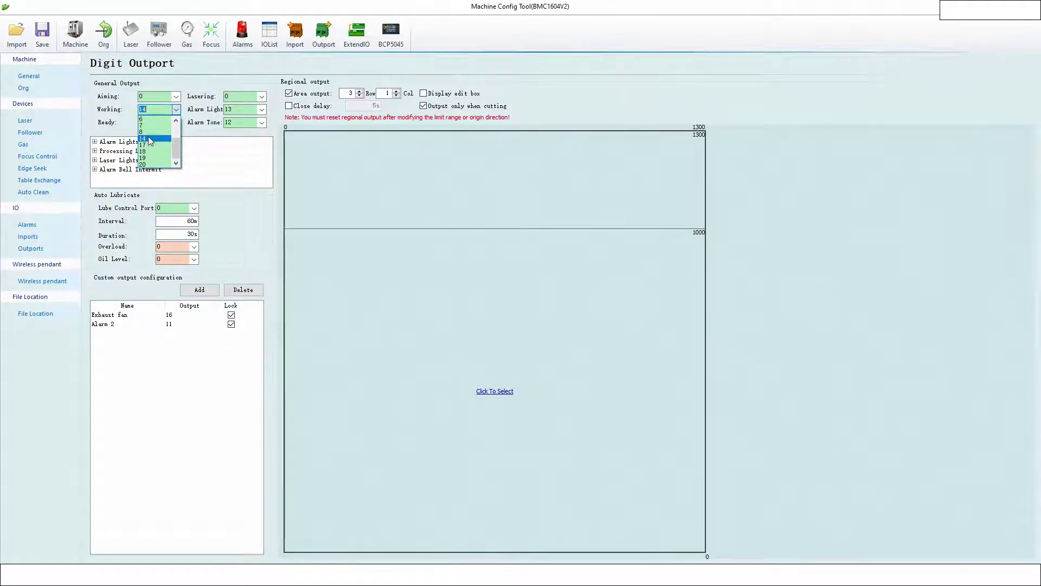
{"action": "left_click", "coordinate": [151, 140]}
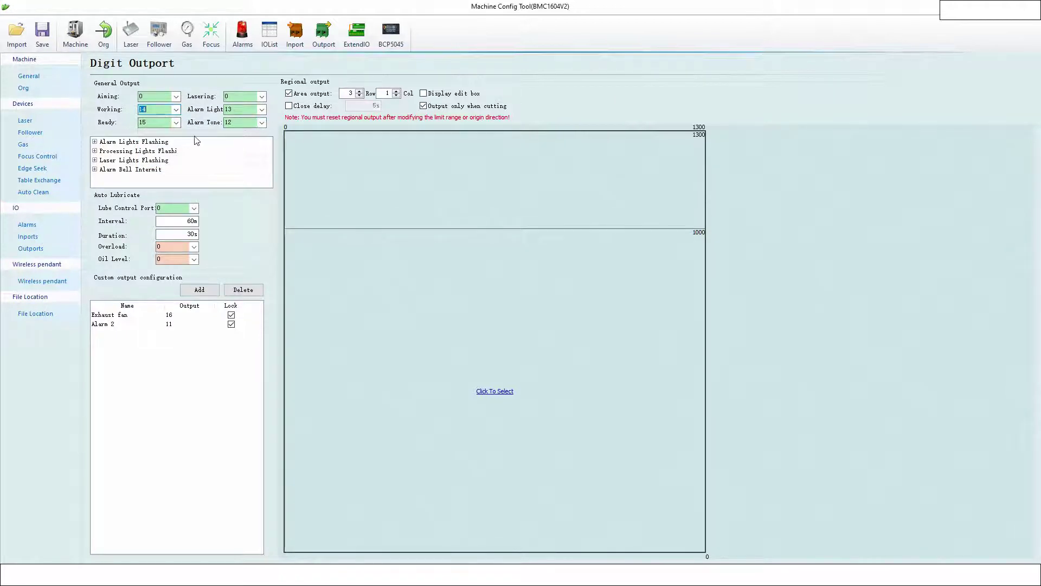
{"action": "left_click", "coordinate": [240, 123]}
{"action": "left_click", "coordinate": [143, 120]}
{"action": "type", "text": "15"}
{"action": "left_click", "coordinate": [207, 293]}
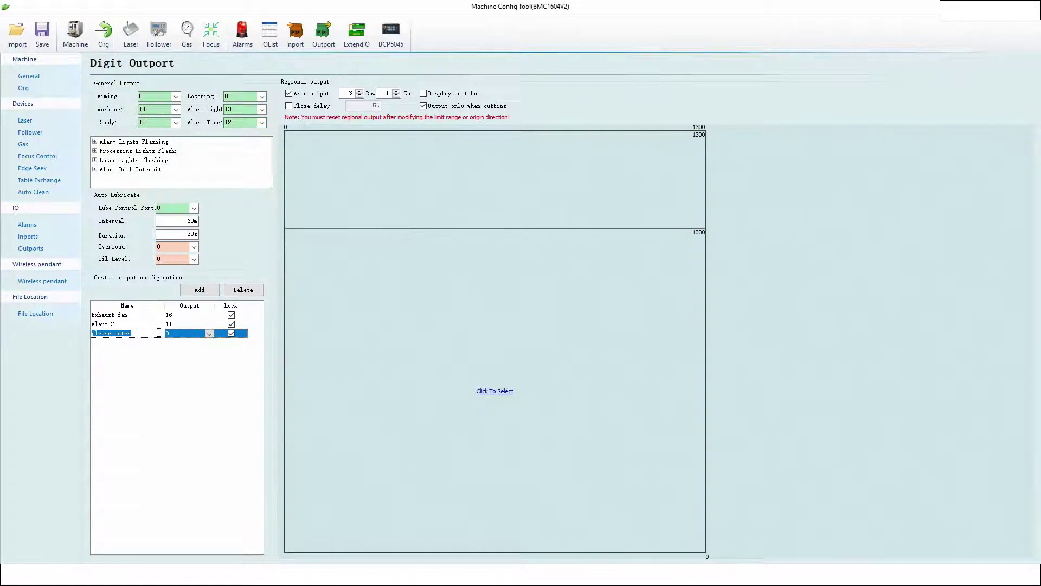
- Name the new custom output 'See I can change stuff' and assign it to output 8
{"action": "key", "text": "BackSpace"}
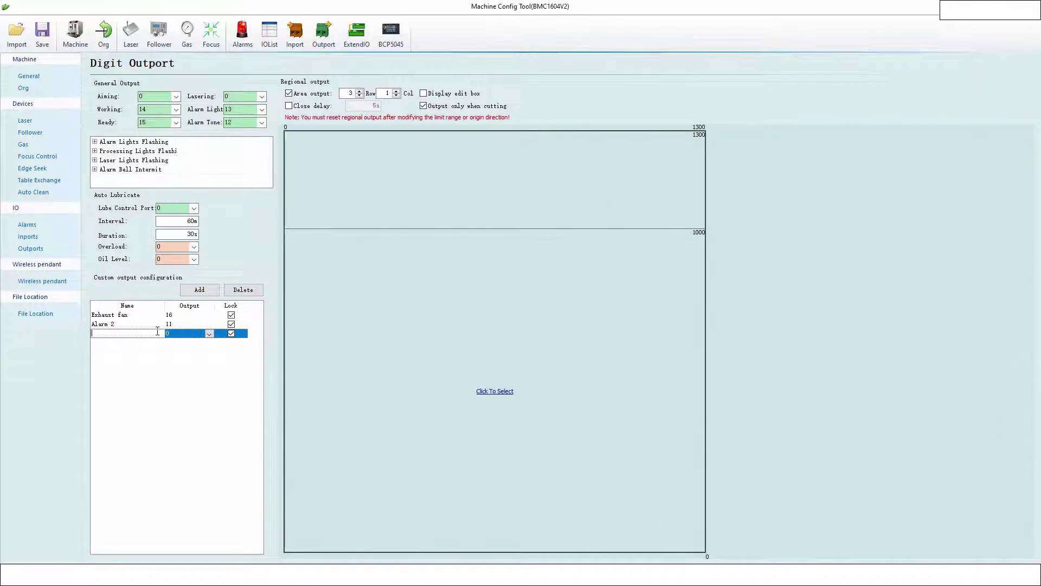
{"action": "type", "text": "See I csn change stuff"}
{"action": "left_click", "coordinate": [208, 335]}
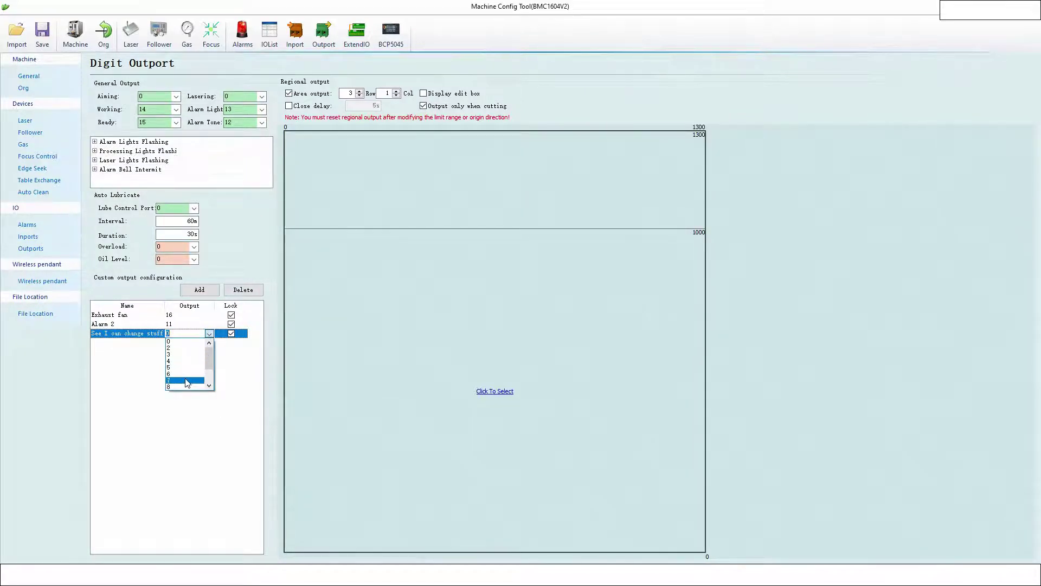
{"action": "scroll", "coordinate": [186, 380], "scroll_direction": "down", "scroll_amount": 1}
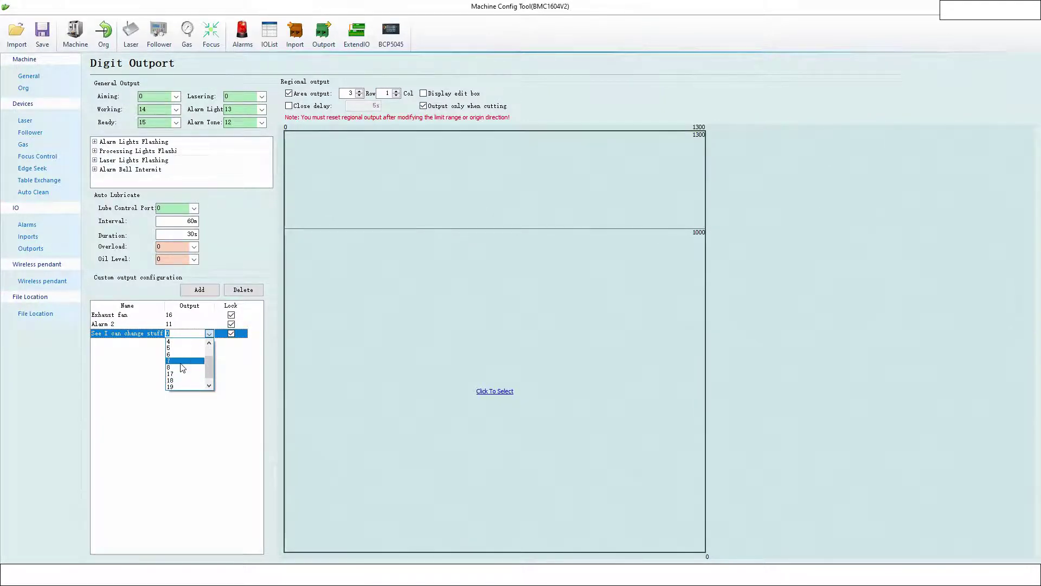
{"action": "left_click", "coordinate": [182, 367]}
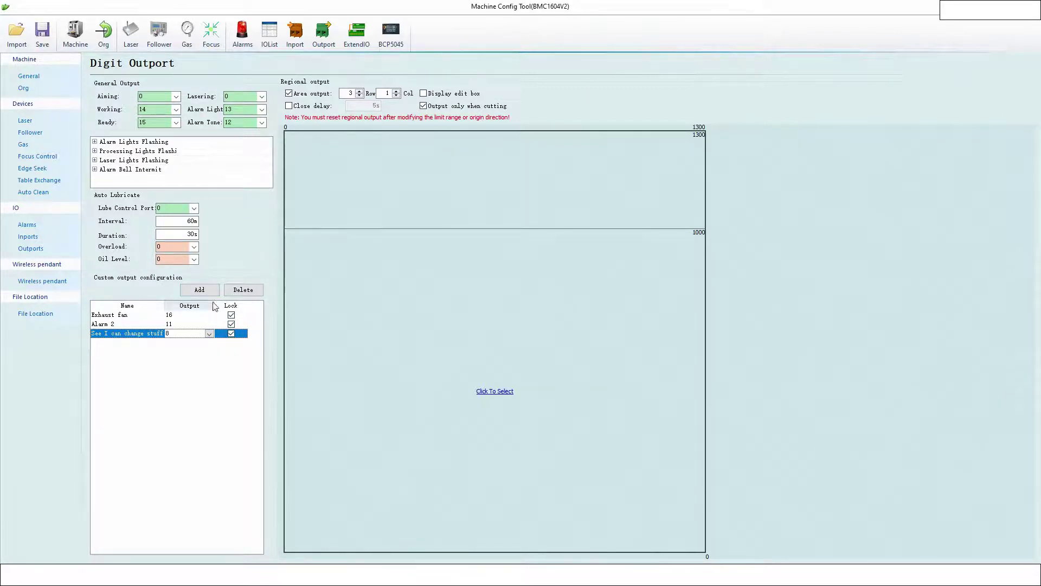
- Save the machine configuration, close the config tool, and show CypCut's CNC controls
{"action": "left_click", "coordinate": [43, 32]}
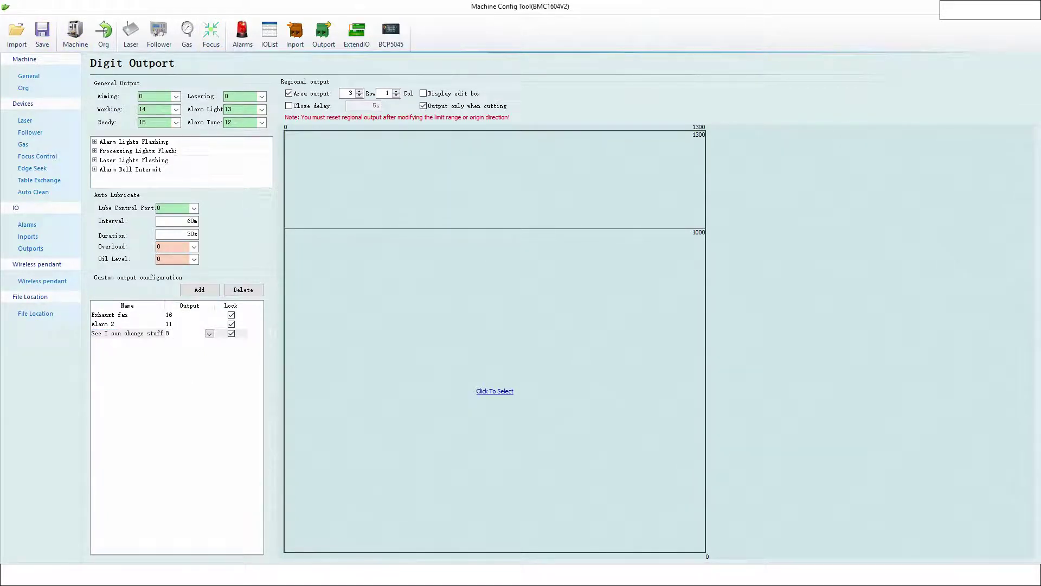
{"action": "key", "text": "alt+F4"}
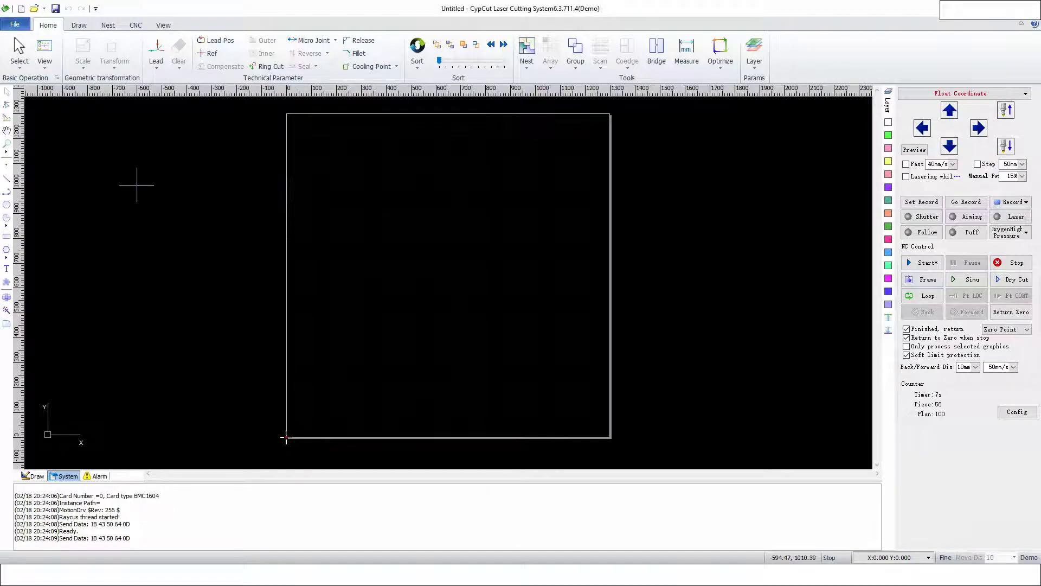
{"action": "left_click", "coordinate": [136, 26]}
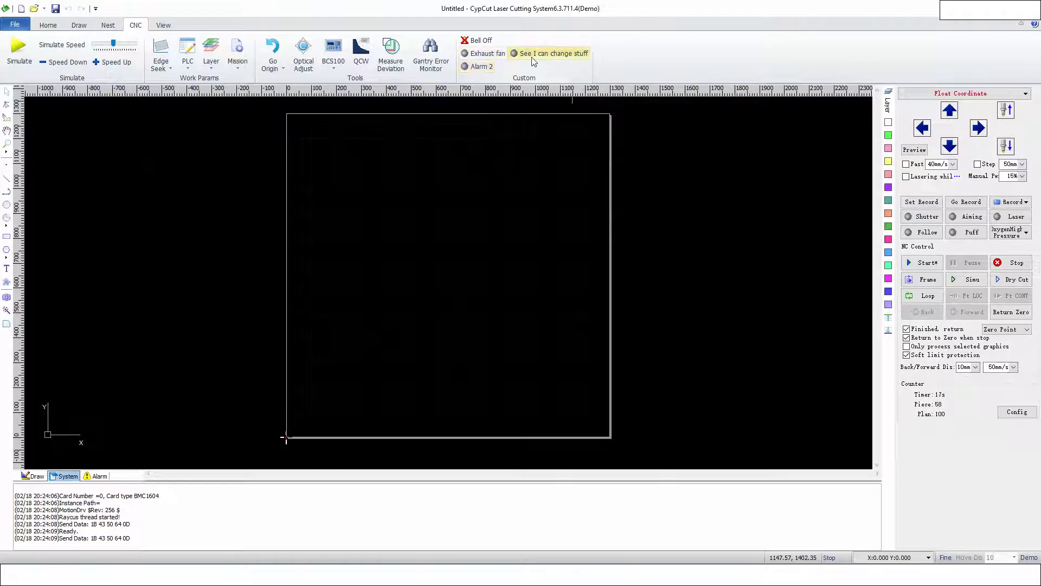
- Toggle the 'See I can change stuff' custom output on and off in the CNC Custom group
{"action": "left_click", "coordinate": [554, 57]}
{"action": "left_click", "coordinate": [554, 57]}
{"action": "left_click", "coordinate": [525, 57]}
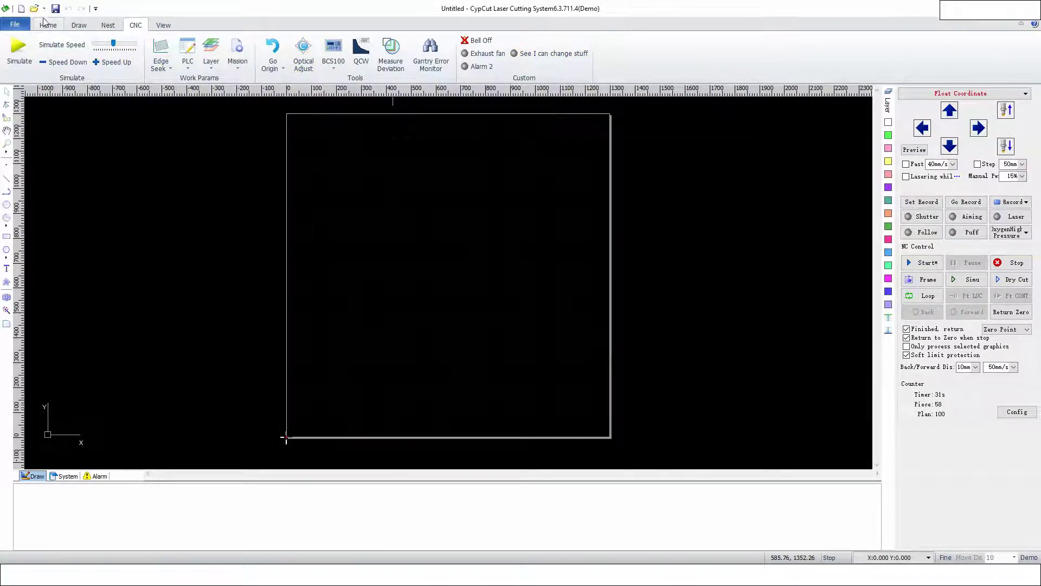
{"action": "left_click", "coordinate": [188, 67]}
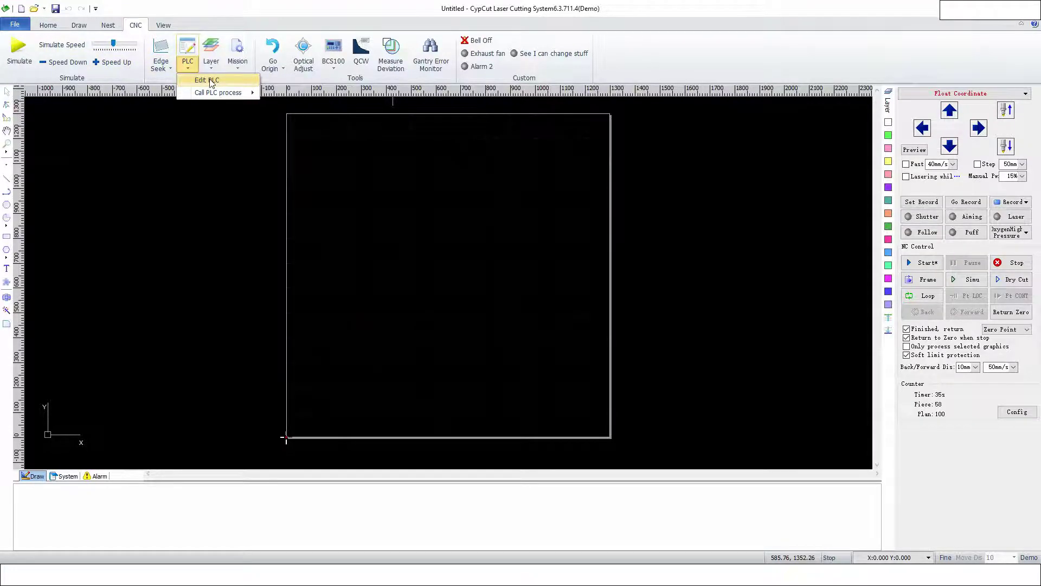
- Unlock PLC step editing with the password and show the File Begins process steps
{"action": "left_click", "coordinate": [210, 81]}
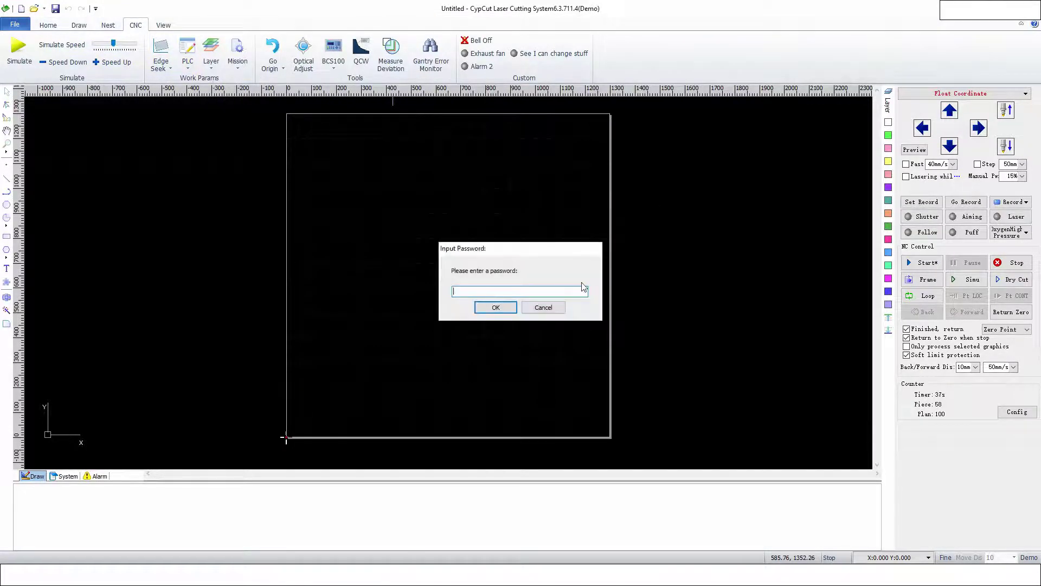
{"action": "type", "text": "6125902"}
{"action": "key", "text": "Return"}
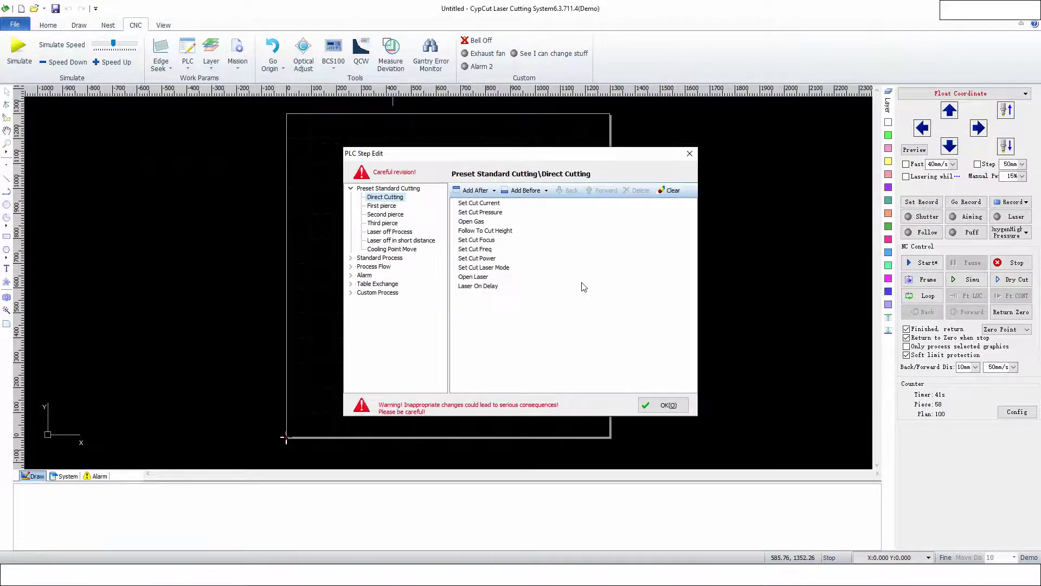
{"action": "left_click", "coordinate": [350, 267]}
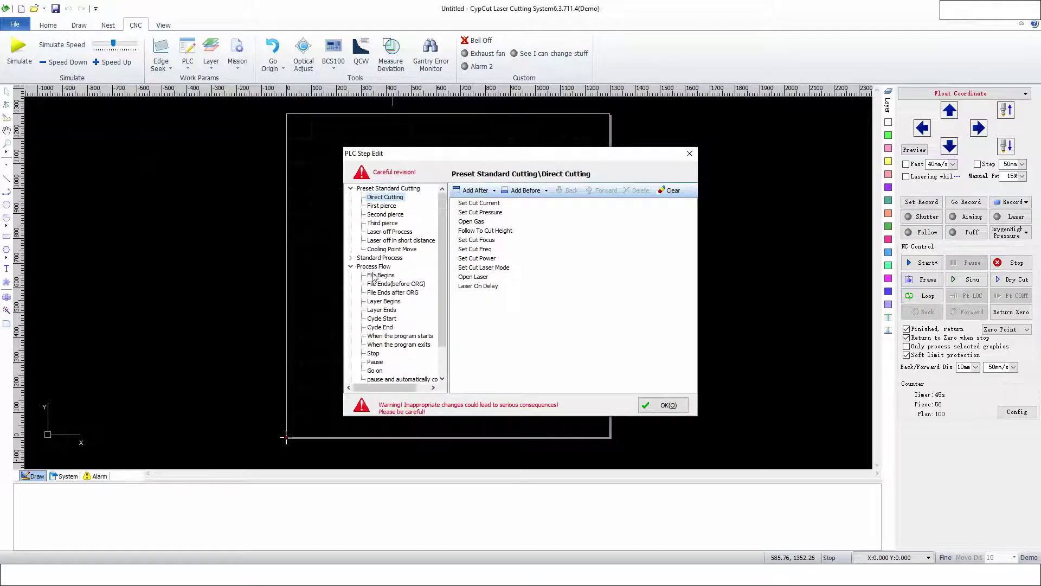
{"action": "scroll", "coordinate": [355, 241], "scroll_direction": "up", "scroll_amount": 1}
{"action": "left_click", "coordinate": [352, 189]}
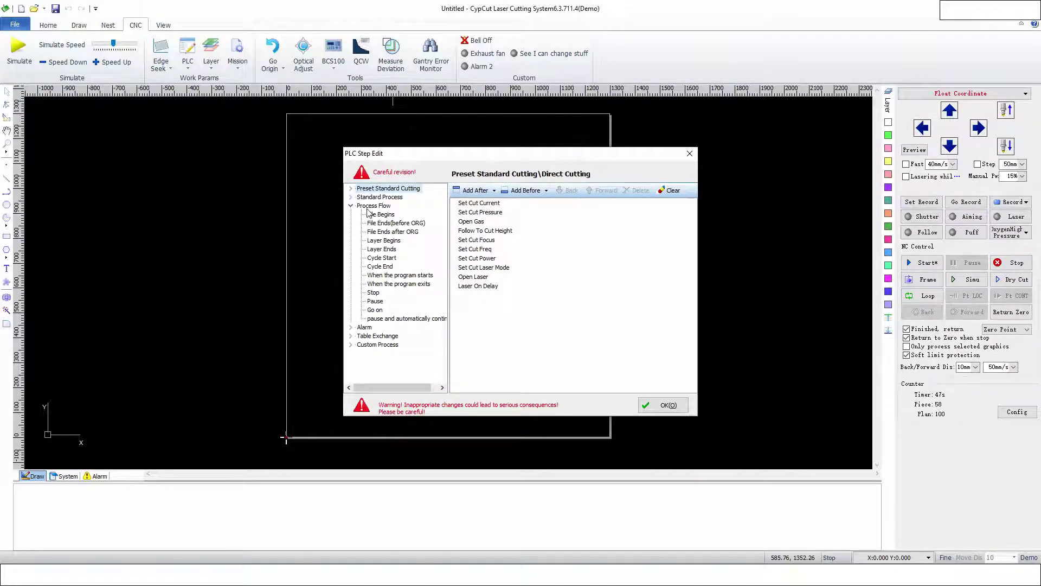
{"action": "left_click", "coordinate": [384, 216]}
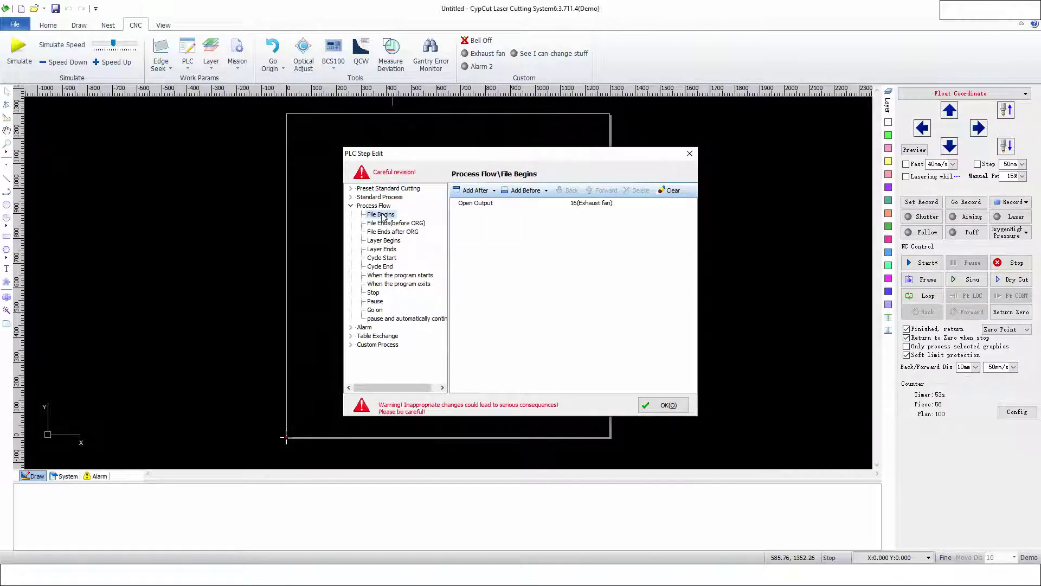
- Append an Open Output 8 step to File Begins and save the change
{"action": "left_click", "coordinate": [475, 190]}
{"action": "mouse_move", "coordinate": [503, 252]}
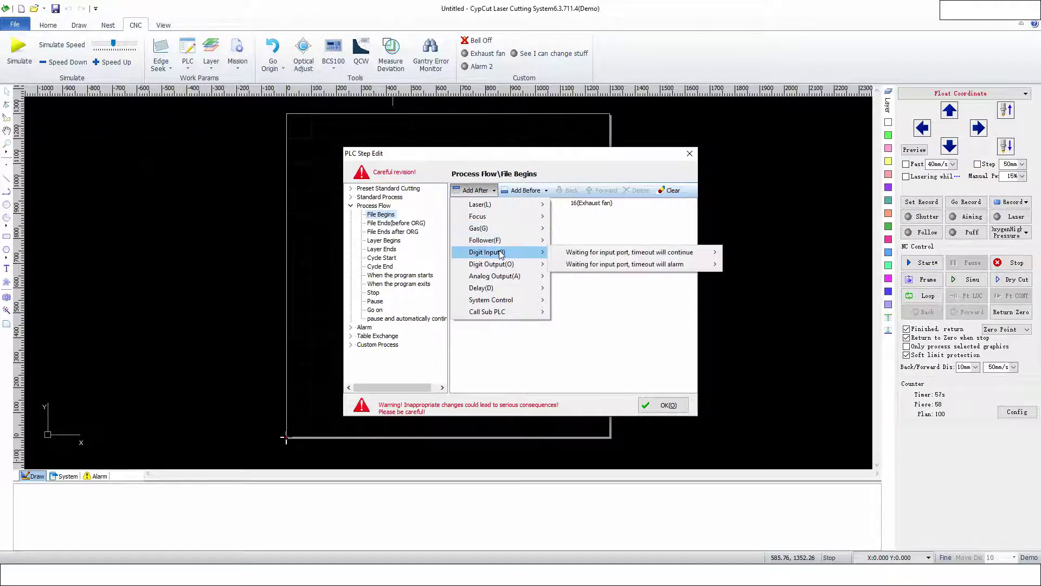
{"action": "mouse_move", "coordinate": [524, 268]}
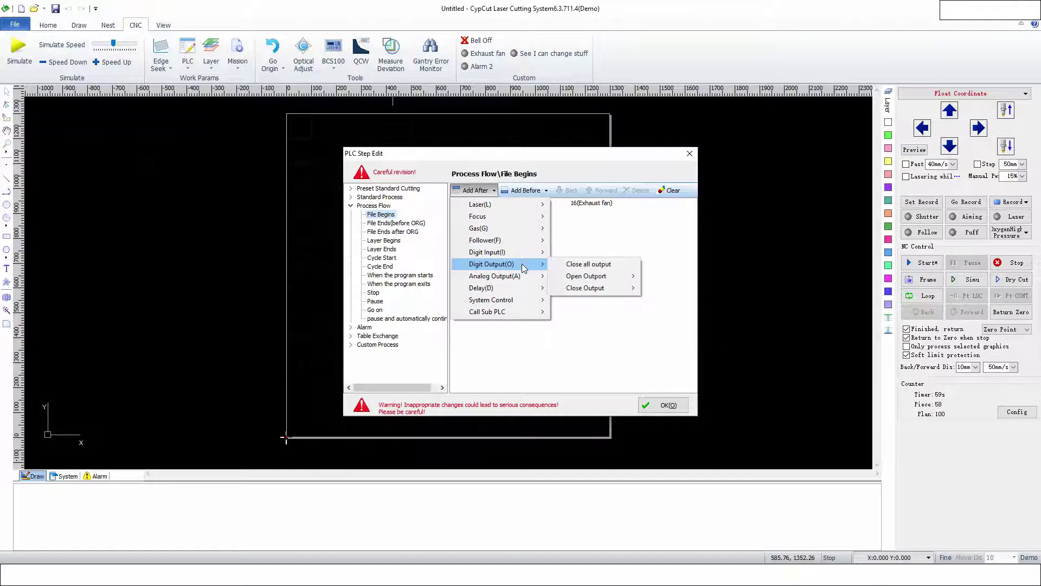
{"action": "mouse_move", "coordinate": [586, 276]}
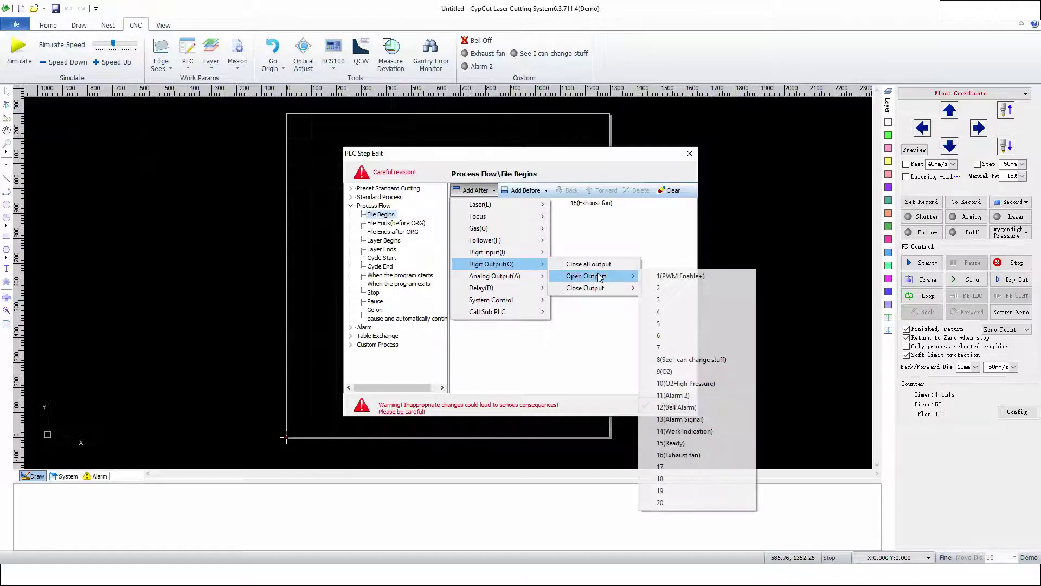
{"action": "left_click", "coordinate": [697, 360]}
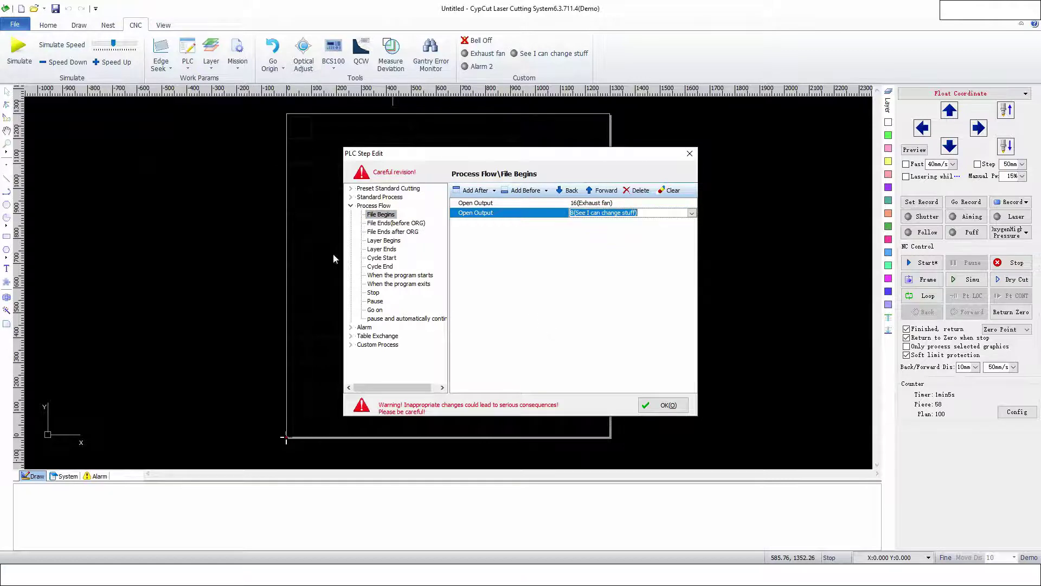
{"action": "left_click", "coordinate": [393, 223]}
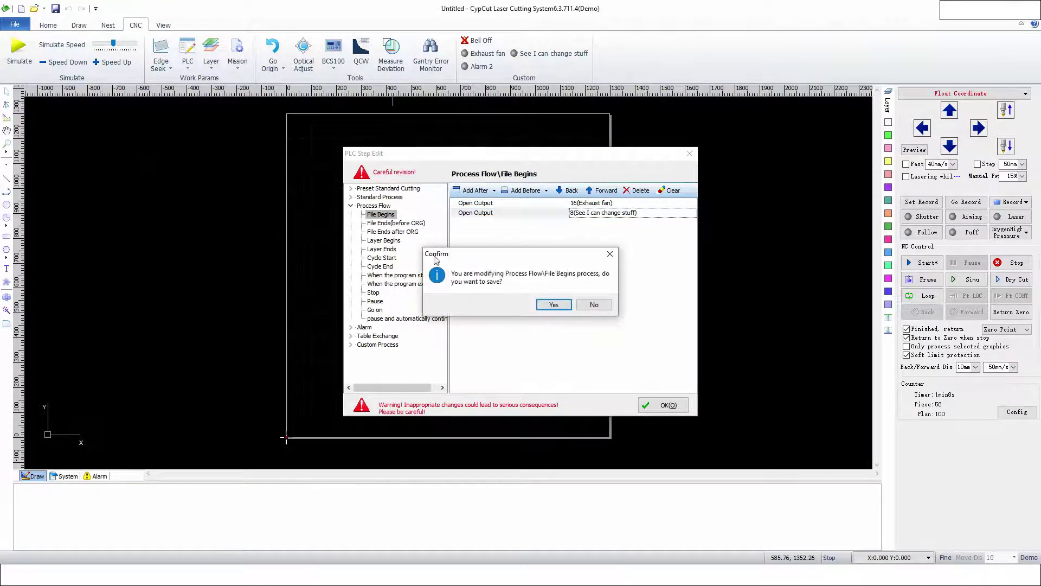
{"action": "left_click", "coordinate": [557, 306]}
{"action": "left_click", "coordinate": [386, 215]}
{"action": "left_click", "coordinate": [393, 224]}
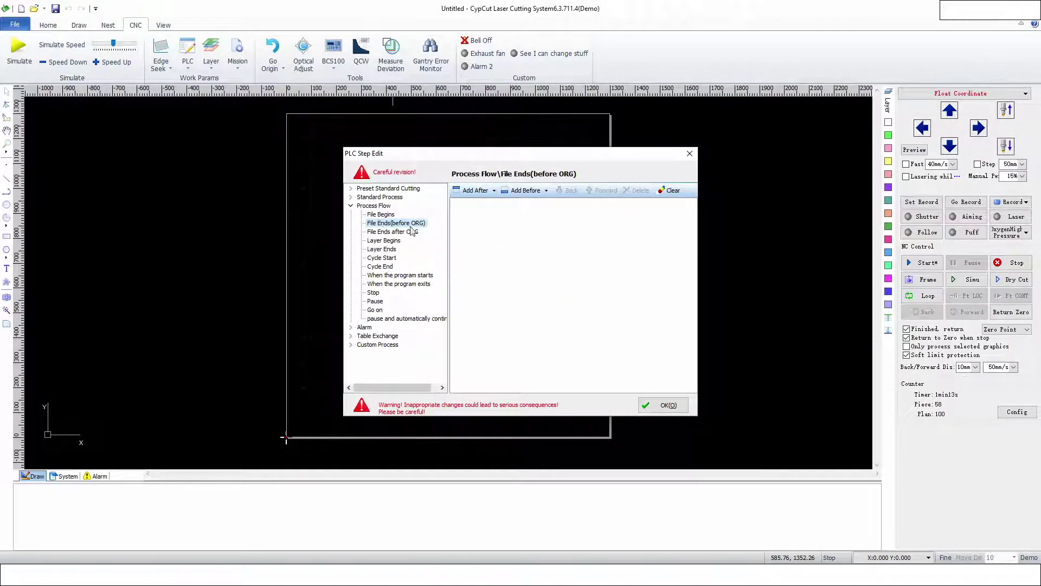
- Append a Close Output 8 step to File Ends(before ORG) and save it
{"action": "left_click", "coordinate": [481, 193]}
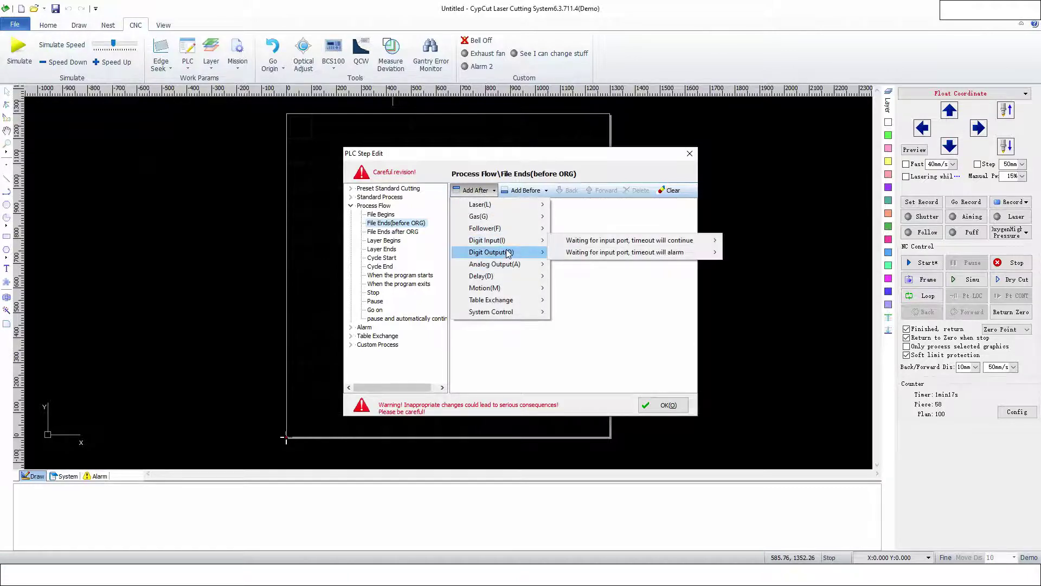
{"action": "mouse_move", "coordinate": [590, 277]}
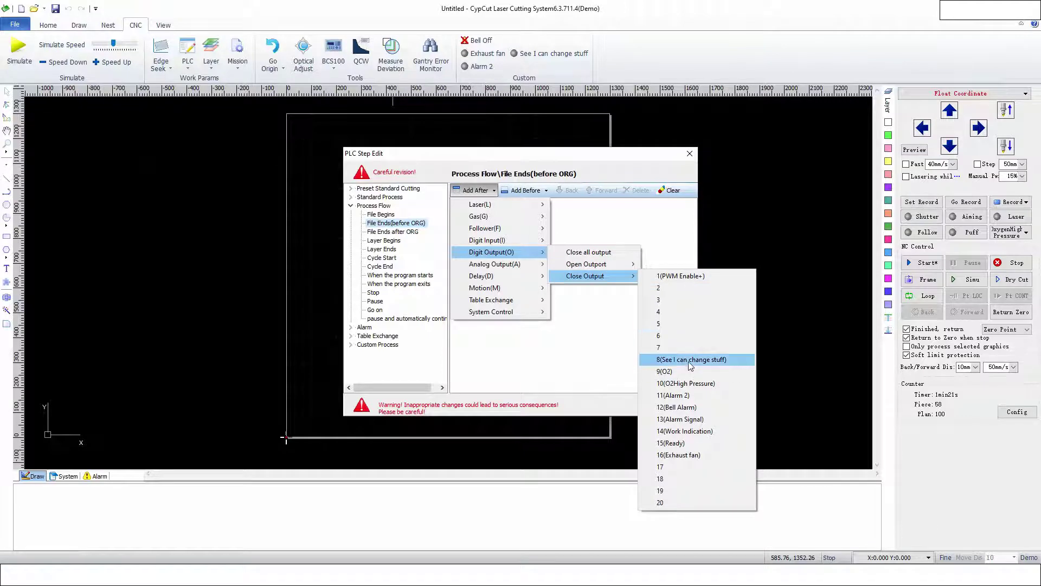
{"action": "left_click", "coordinate": [688, 360]}
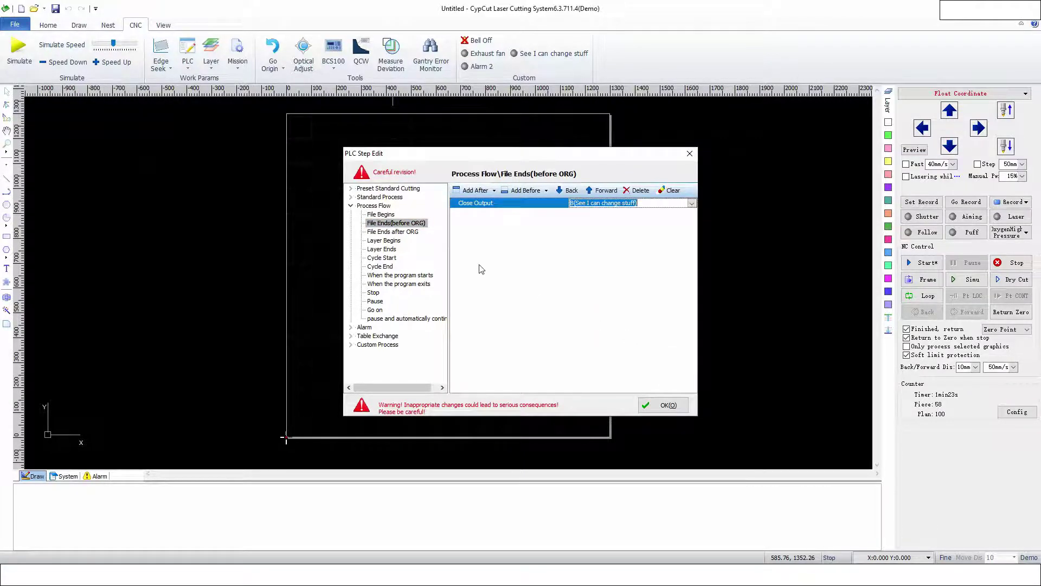
{"action": "left_click", "coordinate": [393, 231]}
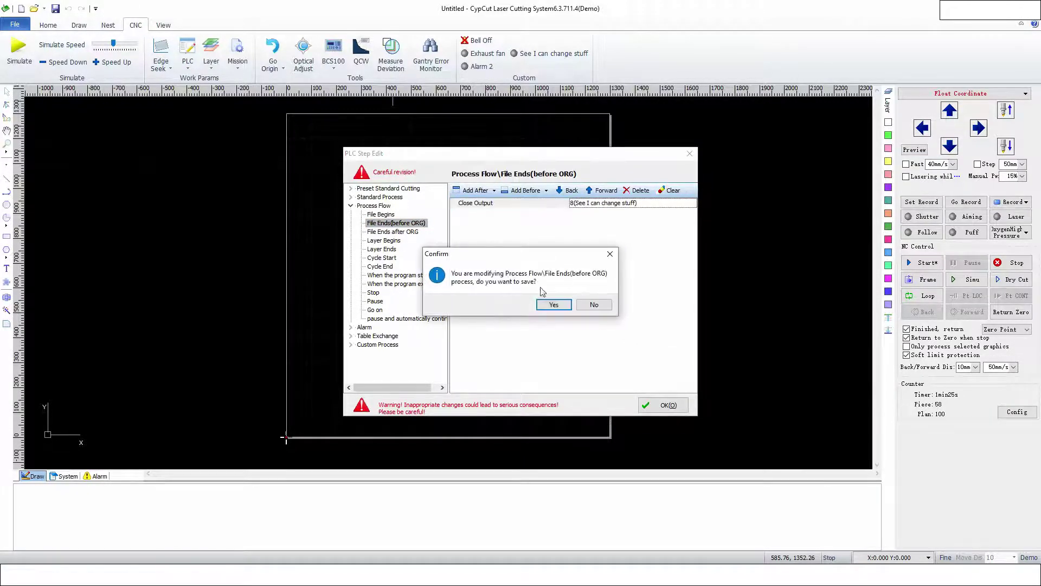
{"action": "left_click", "coordinate": [553, 305]}
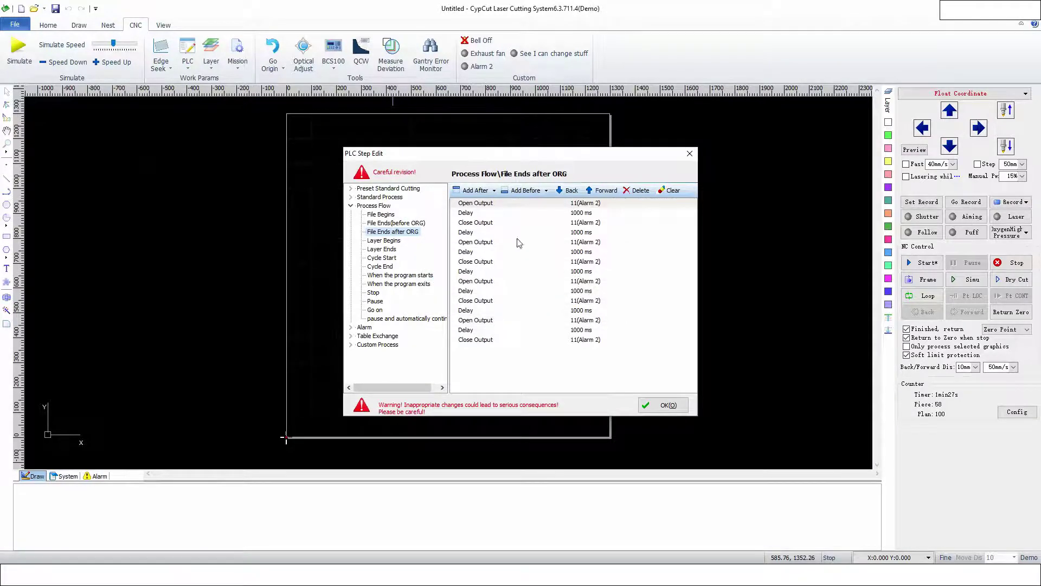
- Insert an Open Output 8 step before the first Alarm 2 close in File Ends after ORG
{"action": "left_click", "coordinate": [477, 222]}
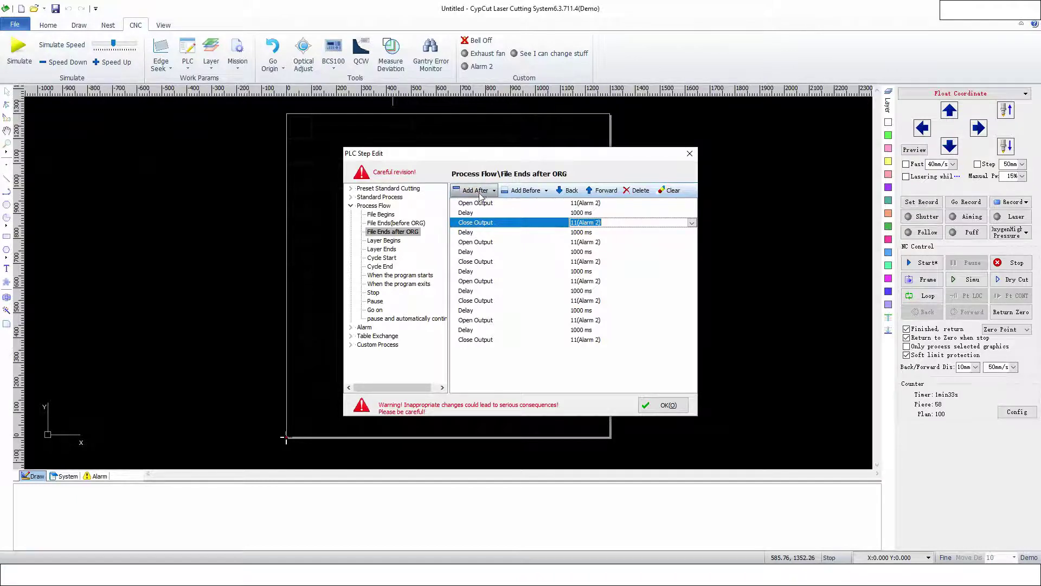
{"action": "left_click", "coordinate": [524, 190]}
{"action": "mouse_move", "coordinate": [525, 269]}
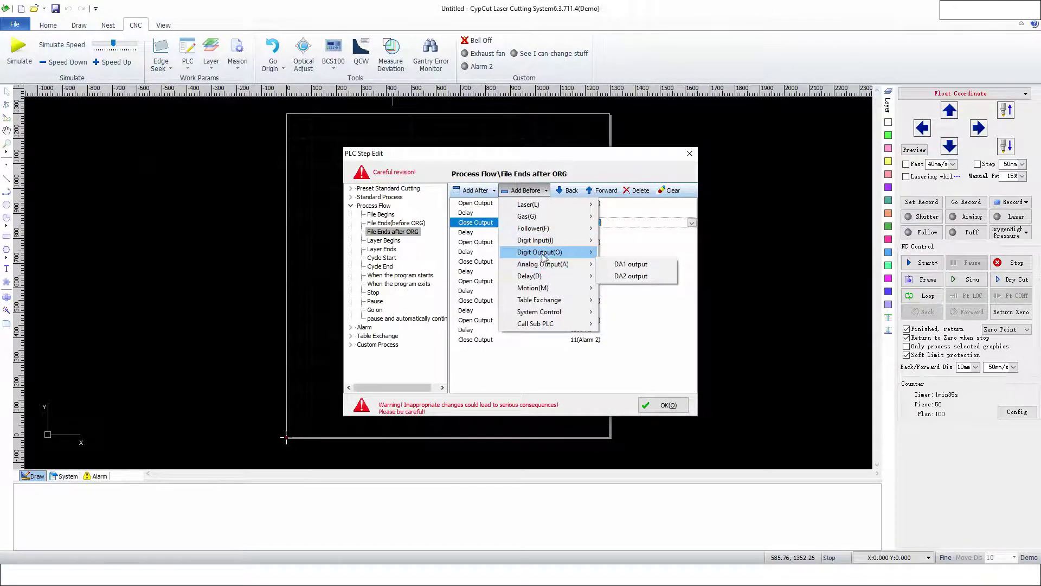
{"action": "mouse_move", "coordinate": [544, 252]}
{"action": "mouse_move", "coordinate": [622, 267]}
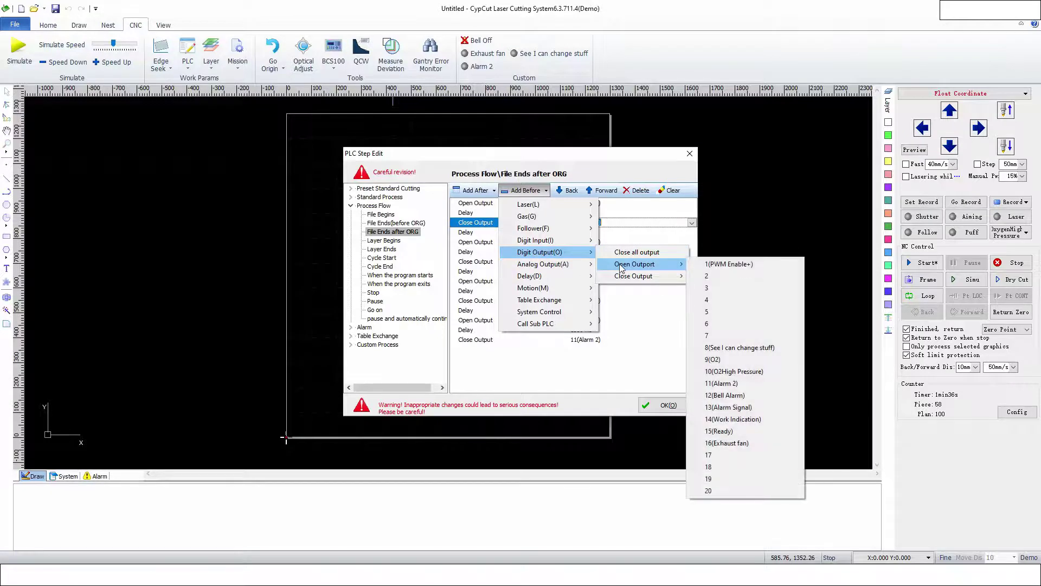
{"action": "left_click", "coordinate": [740, 348]}
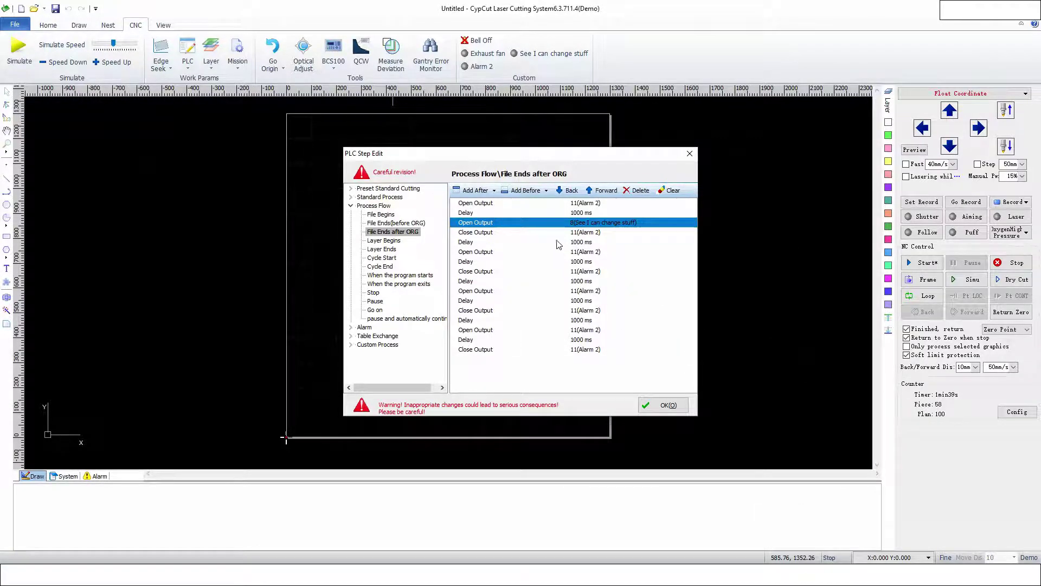
{"action": "left_click", "coordinate": [485, 271]}
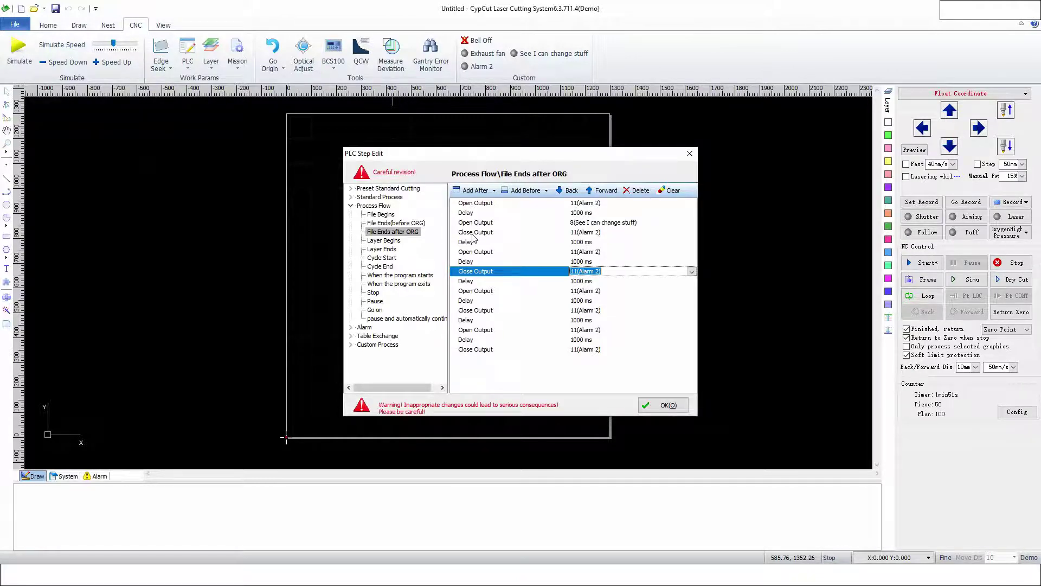
{"action": "left_click", "coordinate": [477, 252]}
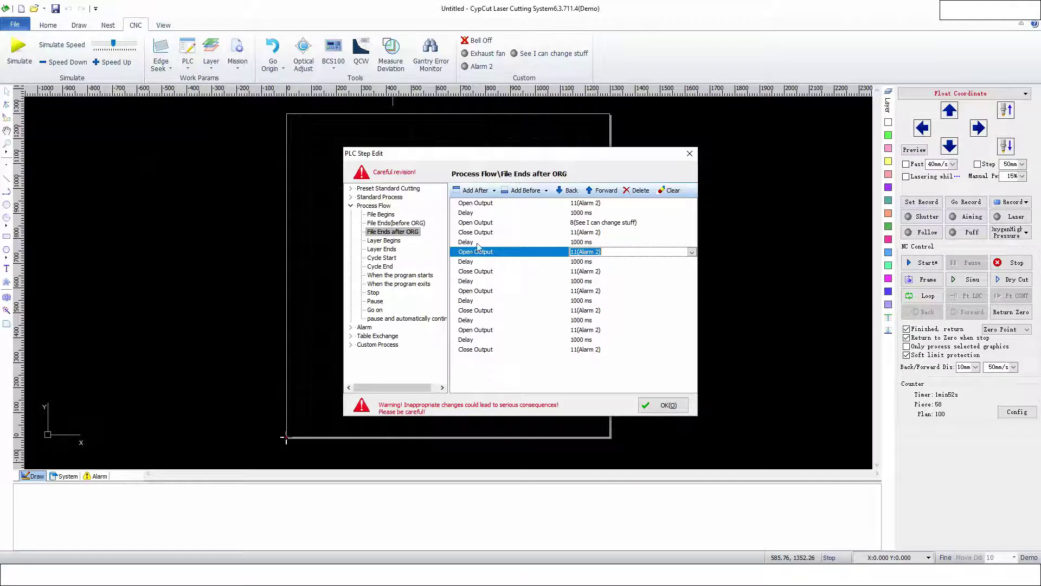
- Insert a Close Output 8 step before the selected Alarm 2 open step
{"action": "left_click", "coordinate": [545, 191]}
{"action": "mouse_move", "coordinate": [548, 252]}
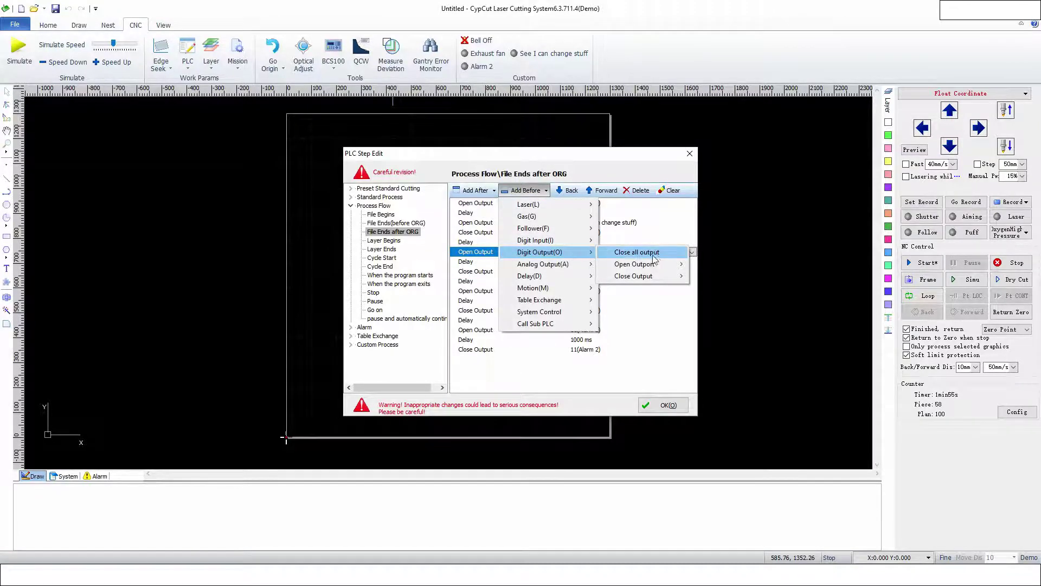
{"action": "mouse_move", "coordinate": [651, 277]}
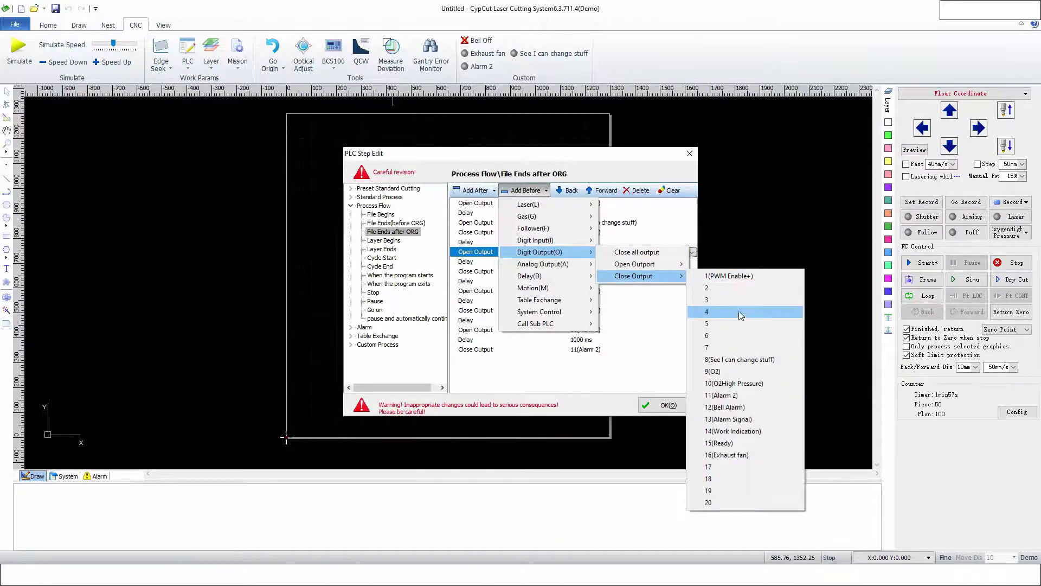
{"action": "left_click", "coordinate": [759, 359]}
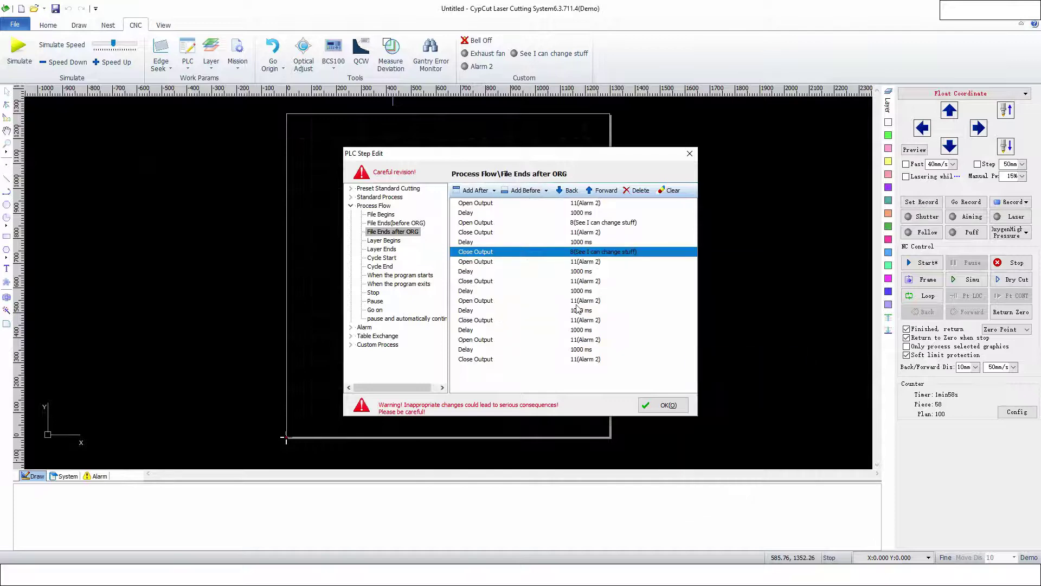
{"action": "left_click", "coordinate": [484, 282]}
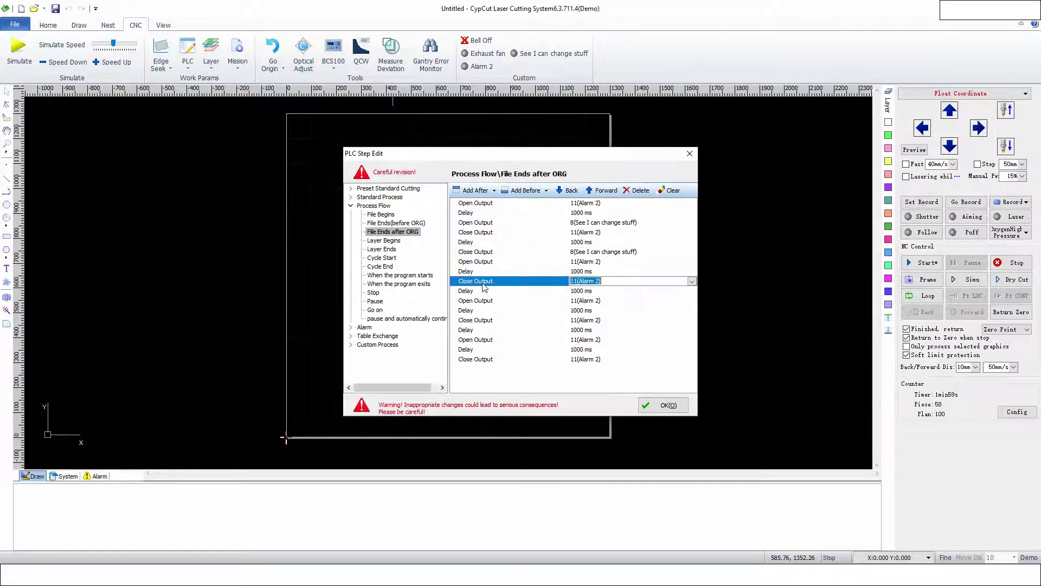
- Insert another Open Output 8 step before the following Alarm 2 close step
{"action": "left_click", "coordinate": [529, 192]}
{"action": "mouse_move", "coordinate": [543, 252]}
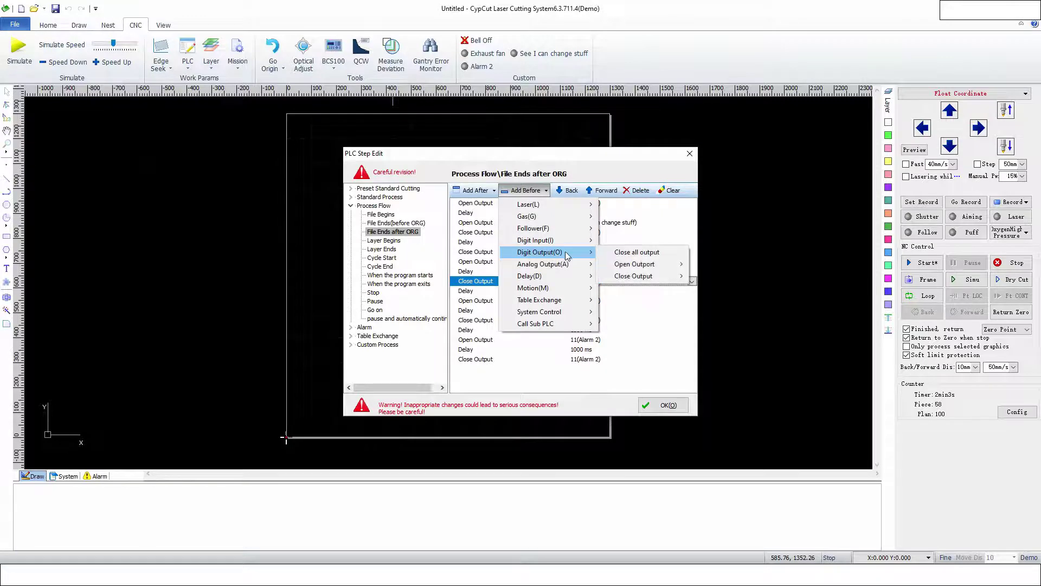
{"action": "mouse_move", "coordinate": [648, 265]}
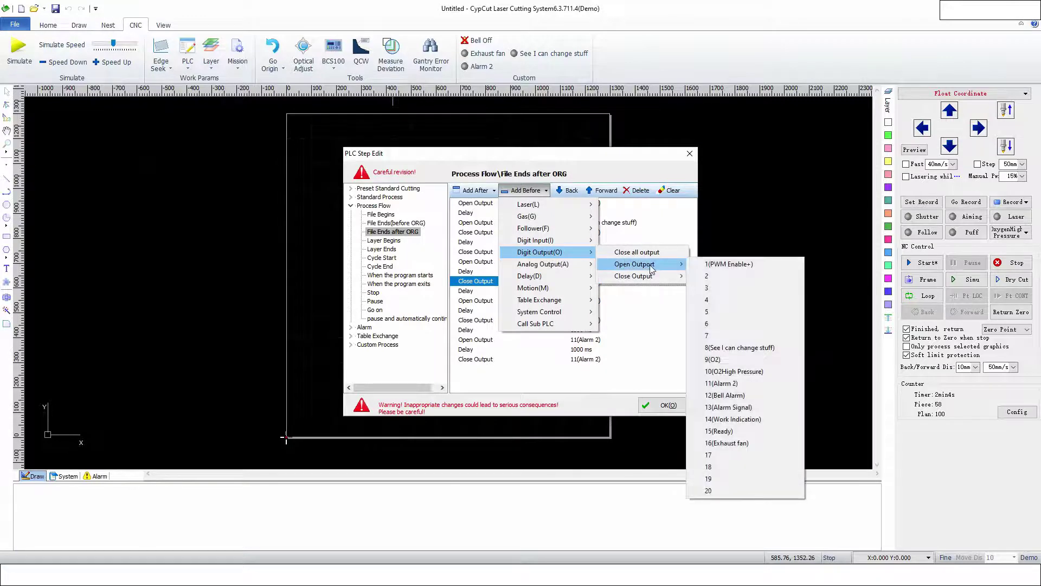
{"action": "left_click", "coordinate": [725, 351]}
{"action": "left_click", "coordinate": [504, 310]}
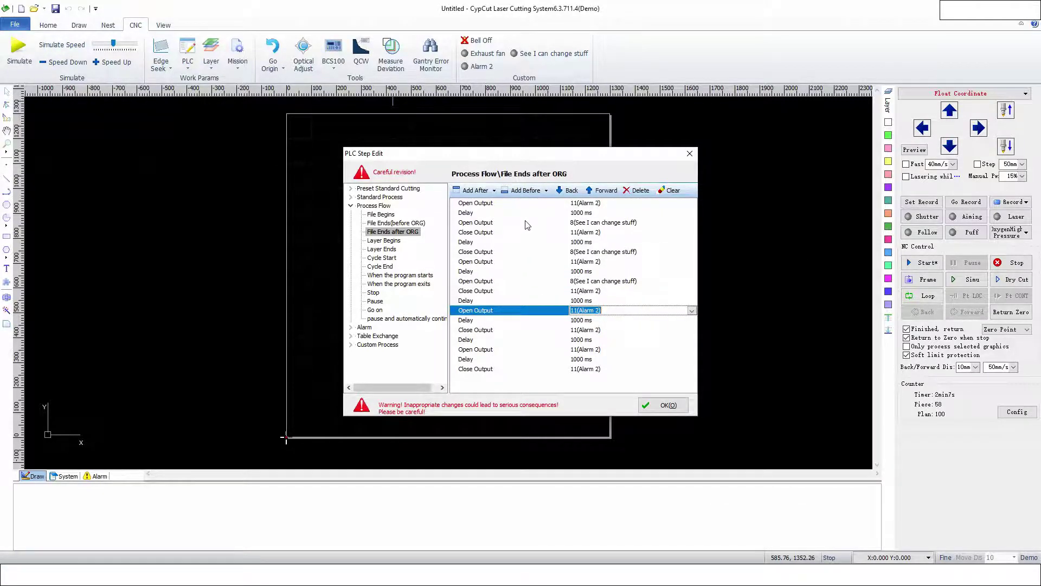
- Add a Close Output 8 step after the Open Output 11 alarm step and save the flow with OK
{"action": "left_click", "coordinate": [470, 194]}
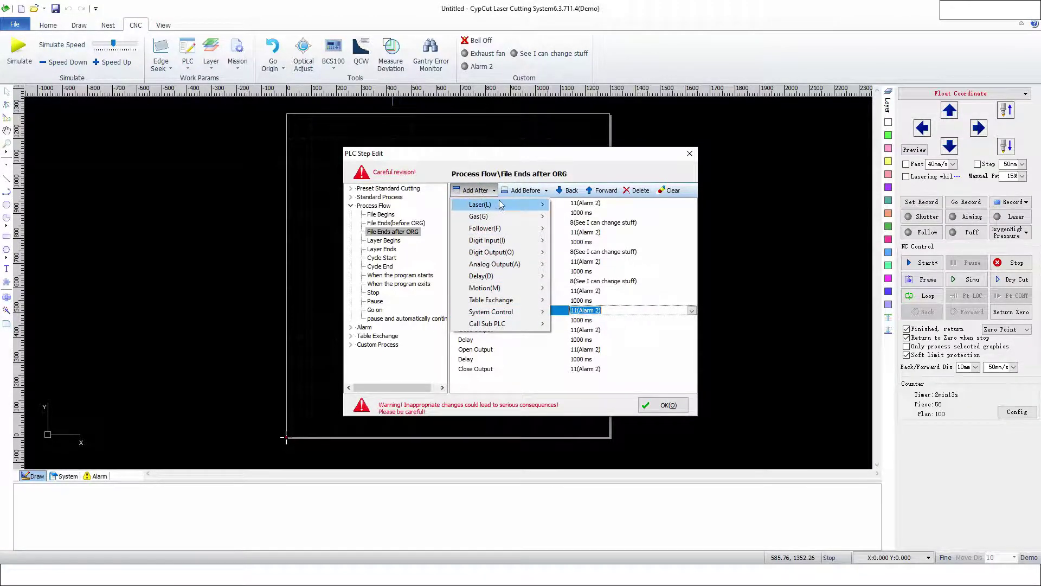
{"action": "mouse_move", "coordinate": [516, 252]}
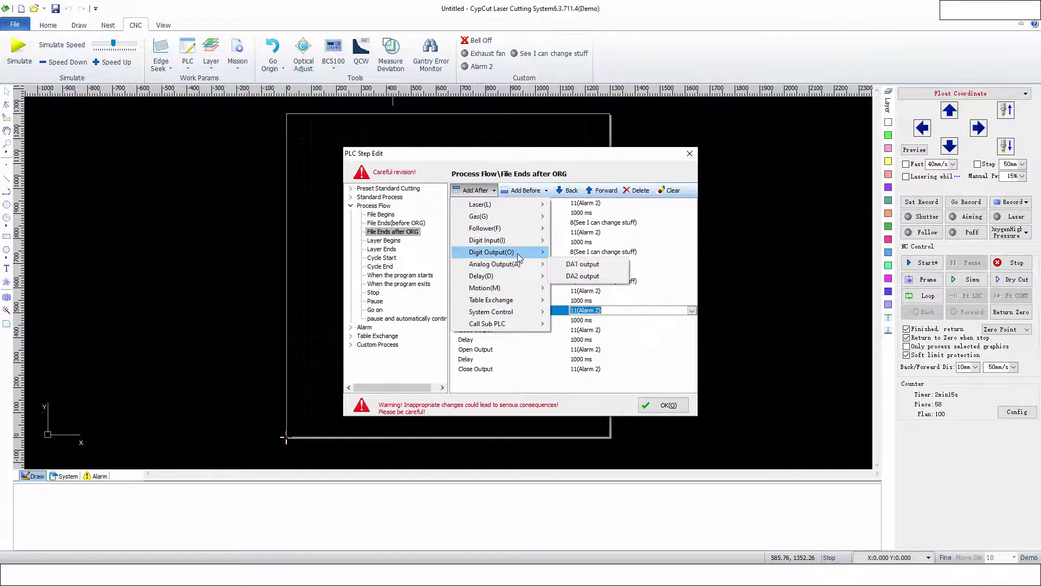
{"action": "mouse_move", "coordinate": [584, 263]}
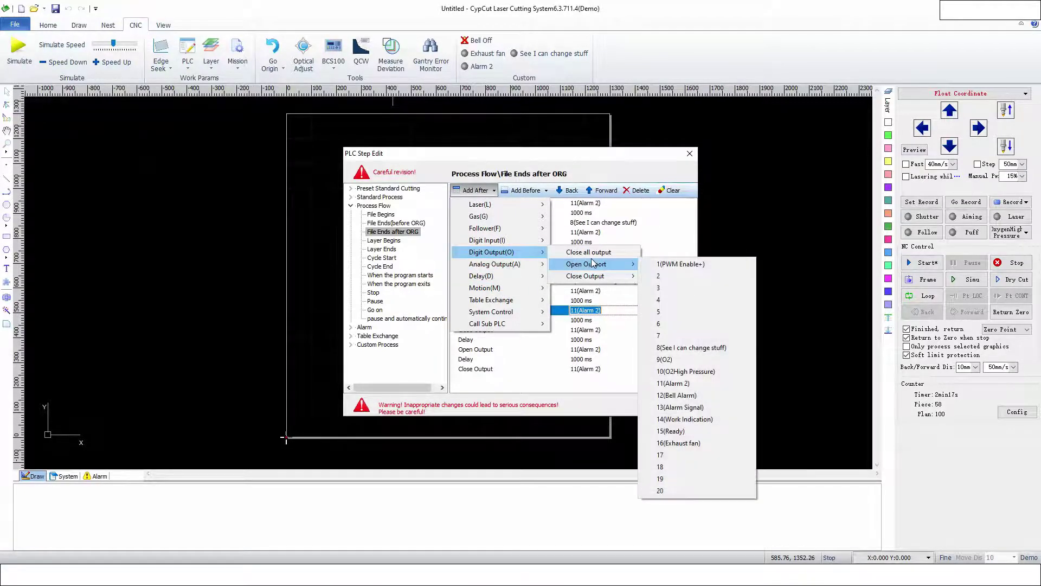
{"action": "left_click", "coordinate": [606, 162]}
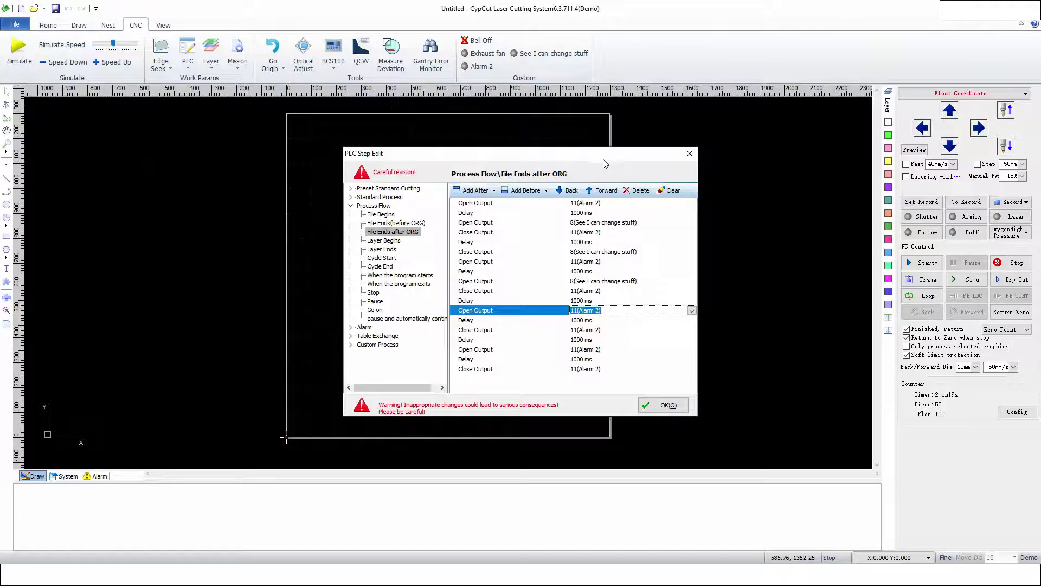
{"action": "left_click", "coordinate": [475, 190]}
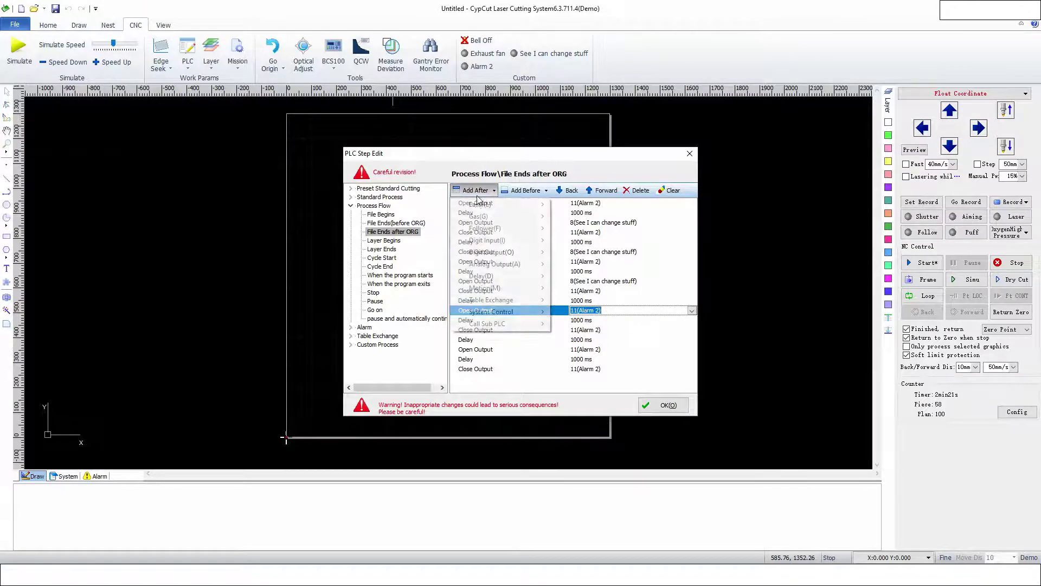
{"action": "mouse_move", "coordinate": [509, 252]}
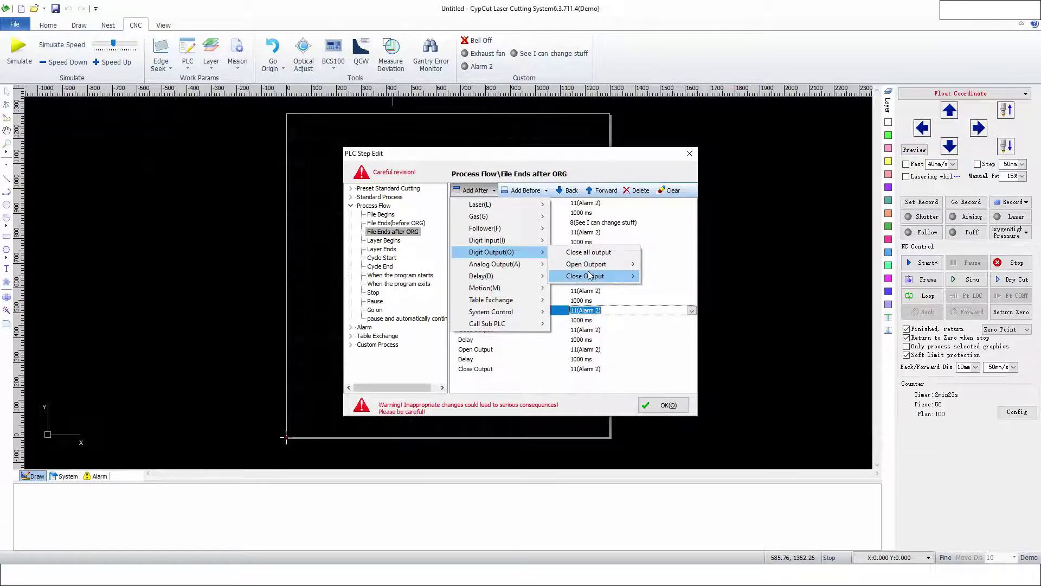
{"action": "mouse_move", "coordinate": [591, 277]}
{"action": "left_click", "coordinate": [666, 359]}
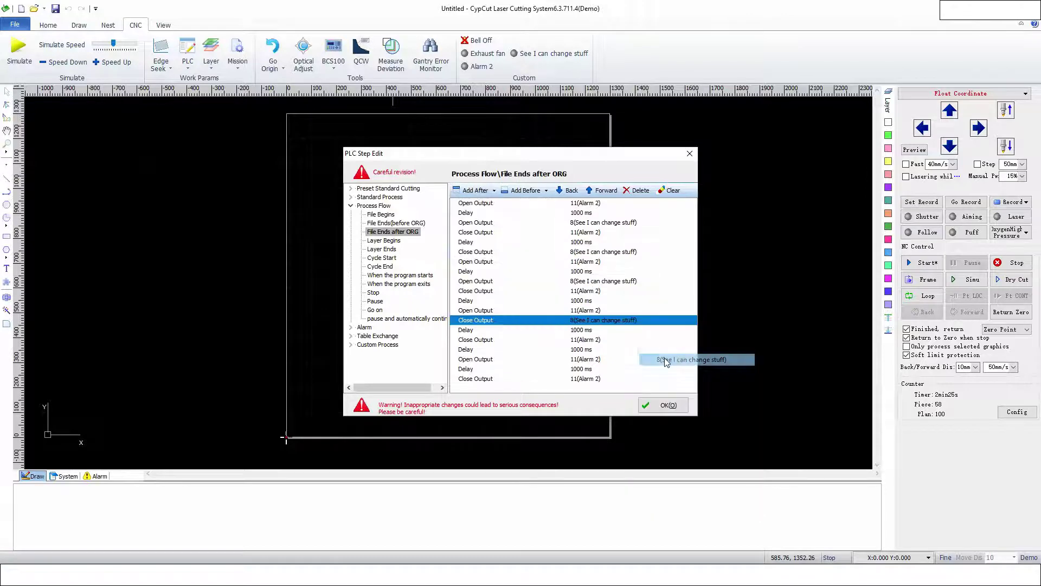
{"action": "left_click", "coordinate": [664, 405]}
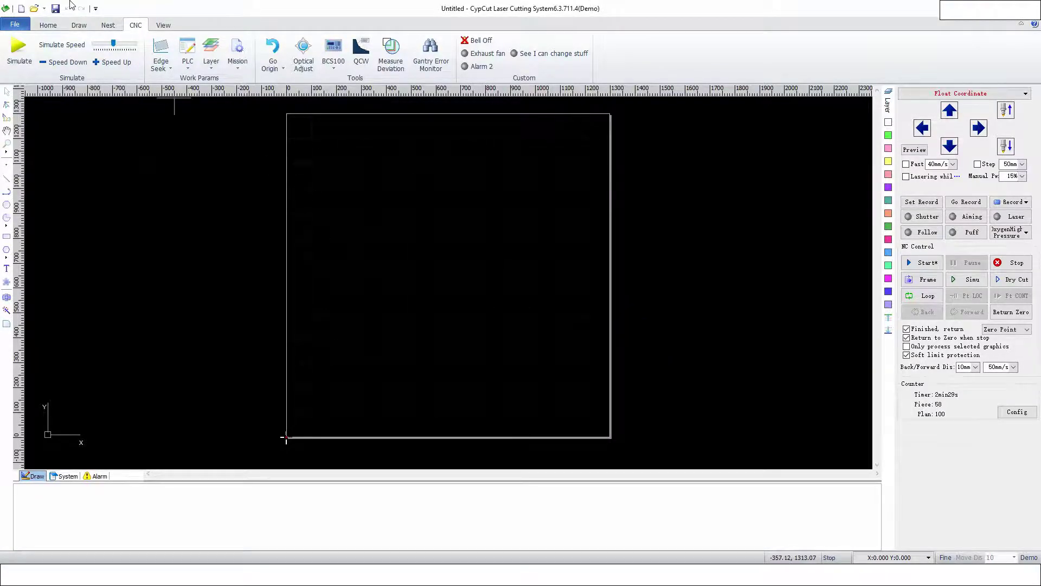
- Draw a small plain rectangle near the sheet's top-left corner
{"action": "left_click", "coordinate": [79, 25]}
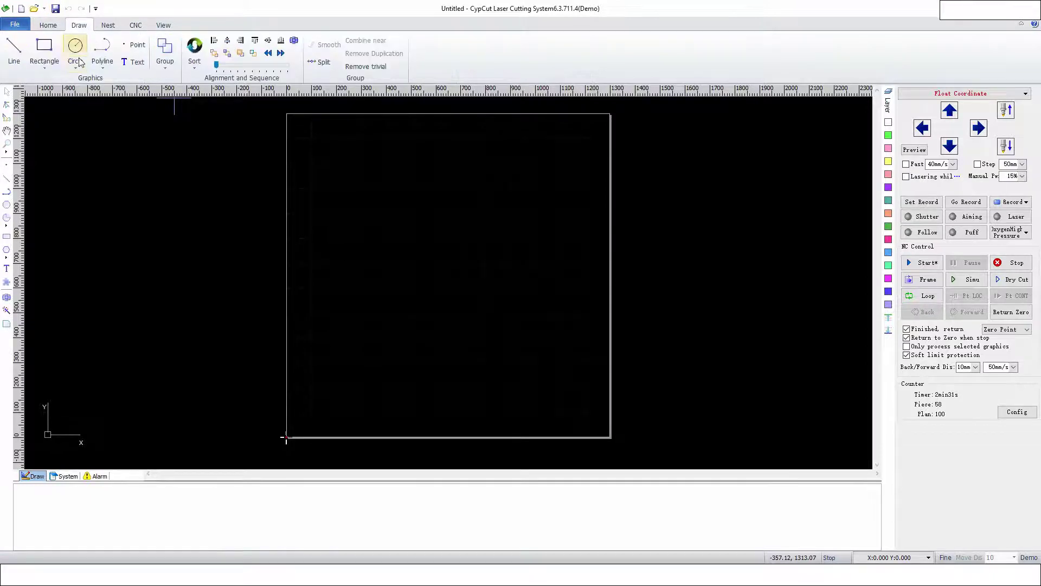
{"action": "left_click", "coordinate": [44, 64]}
{"action": "left_click", "coordinate": [63, 83]}
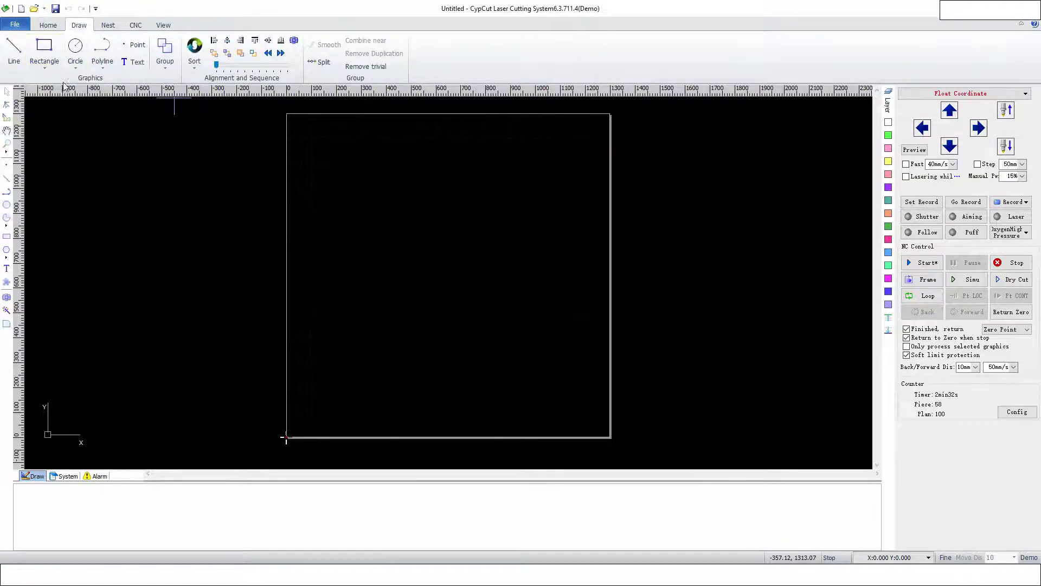
{"action": "left_click", "coordinate": [298, 120]}
{"action": "left_click", "coordinate": [311, 129]}
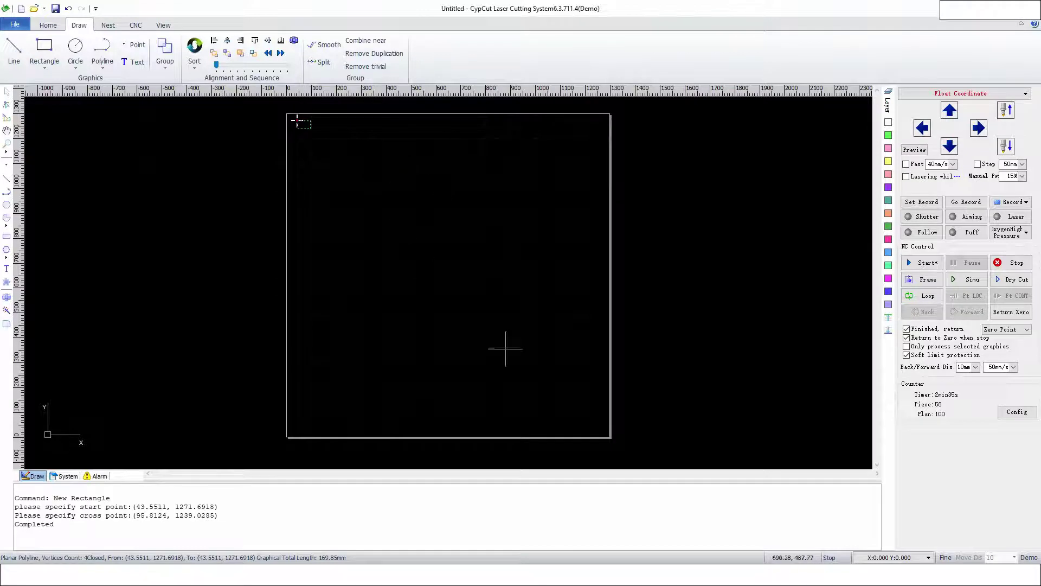
{"action": "left_click", "coordinate": [589, 423]}
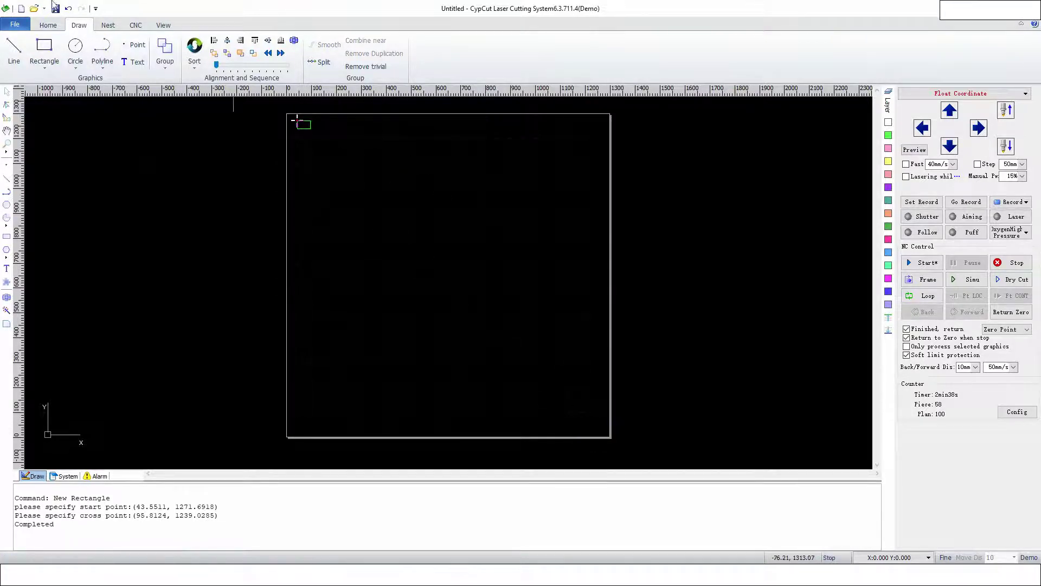
- Draw a second small rectangle at bottom-right, then jog the head up at fast 400mm/s
{"action": "left_click", "coordinate": [44, 48]}
{"action": "left_click", "coordinate": [581, 415]}
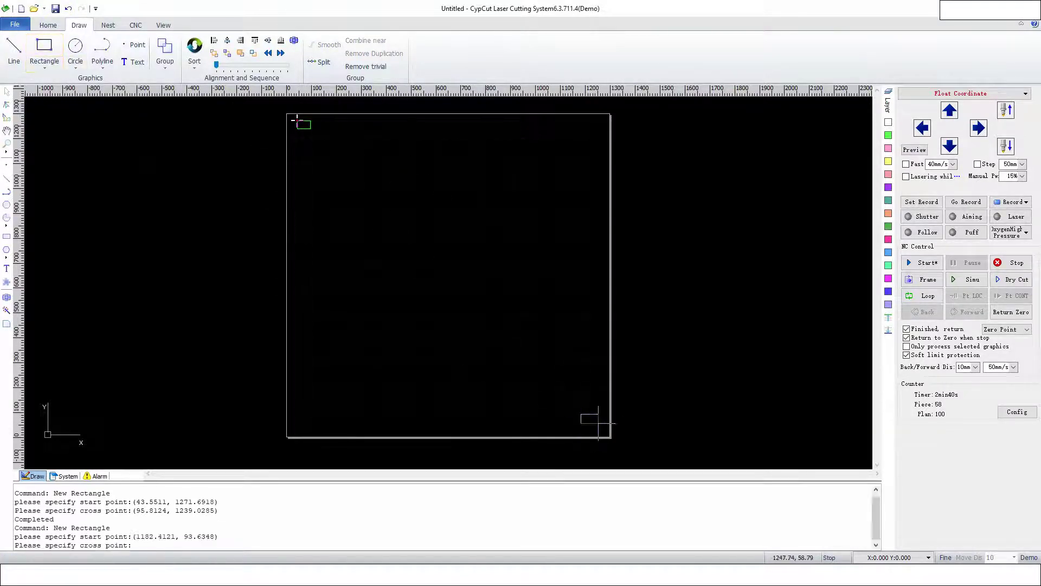
{"action": "left_click", "coordinate": [600, 424]}
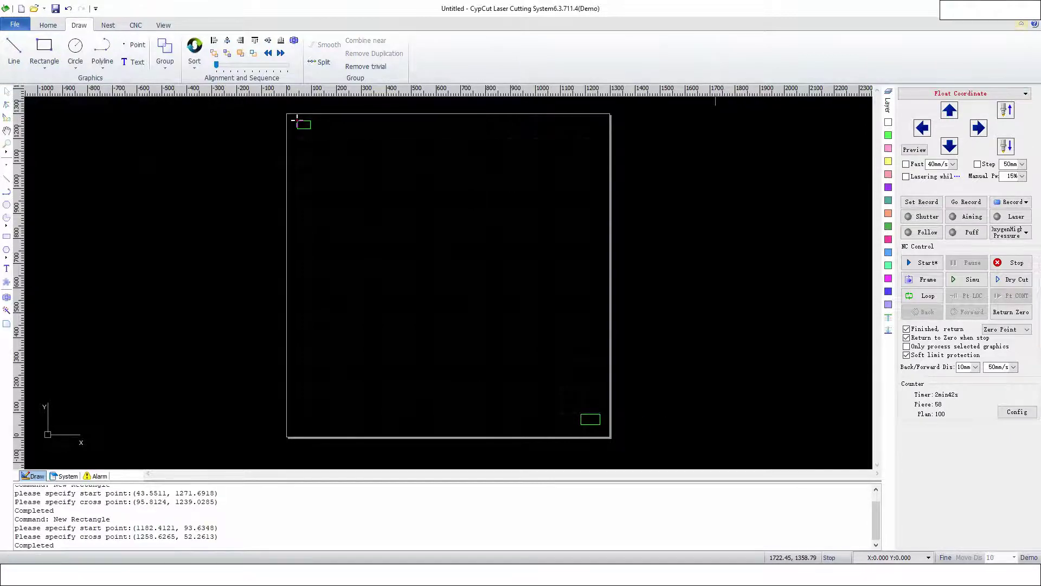
{"action": "left_click", "coordinate": [914, 164]}
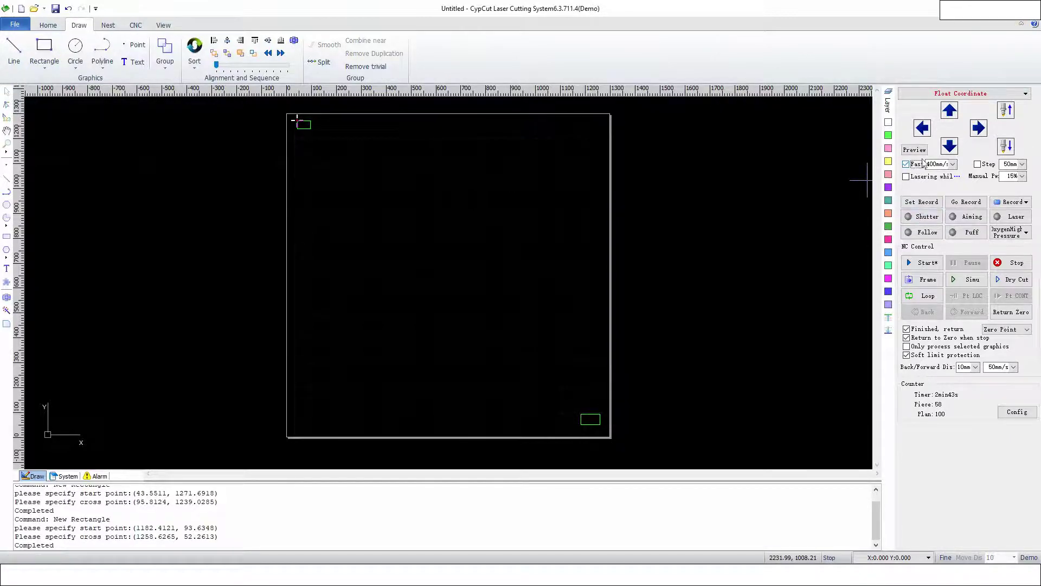
{"action": "left_click", "coordinate": [947, 115]}
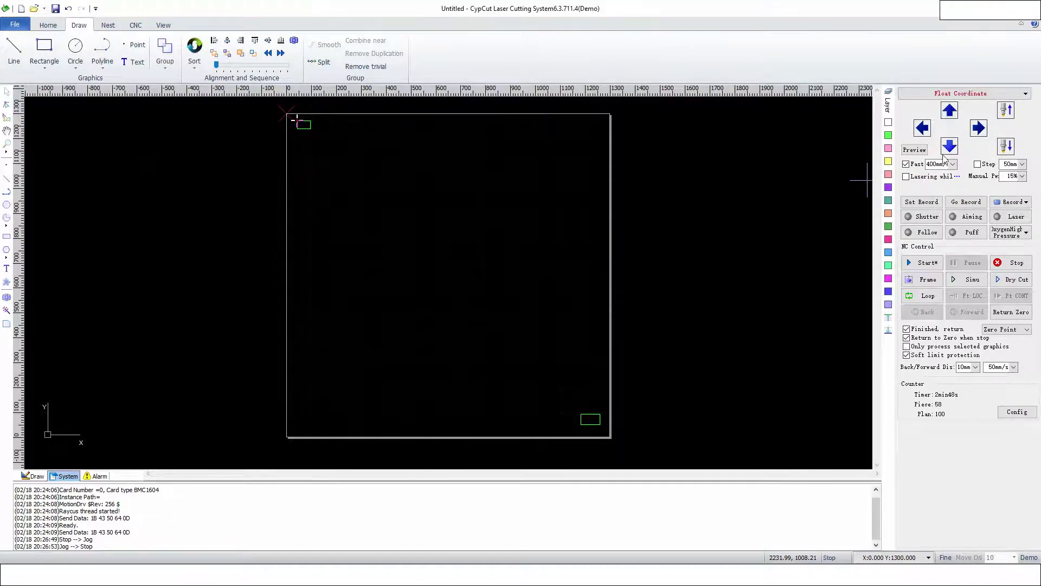
- Stop the jog at Y 1300 and switch on the custom 'See I can change stuff' output on the CNC tab
{"action": "left_click", "coordinate": [136, 25]}
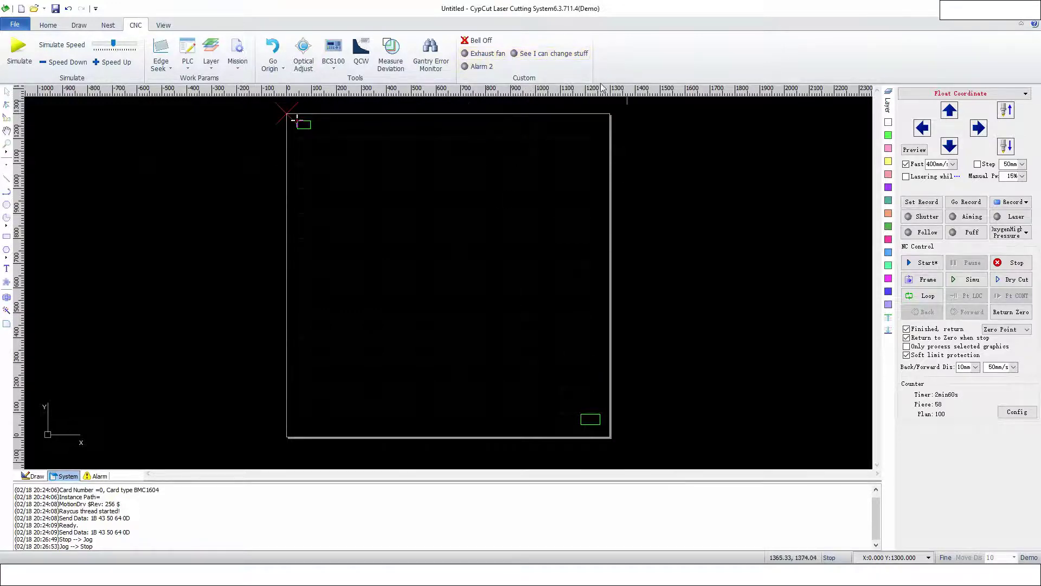
{"action": "left_click", "coordinate": [551, 53]}
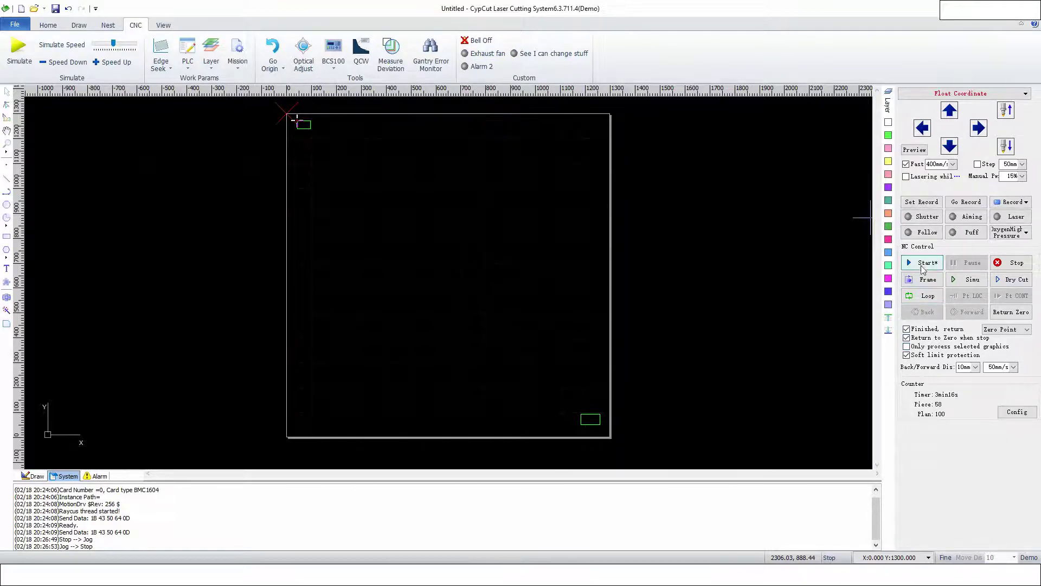
- Start the two-rectangle job and decline re-sorting so cutting begins
{"action": "left_click", "coordinate": [923, 263]}
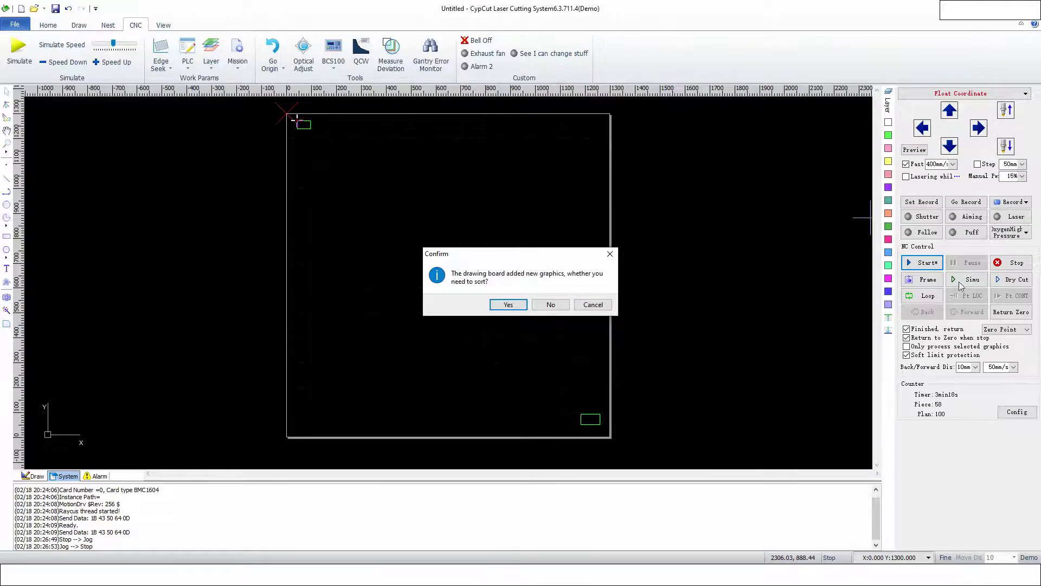
{"action": "left_click", "coordinate": [551, 304]}
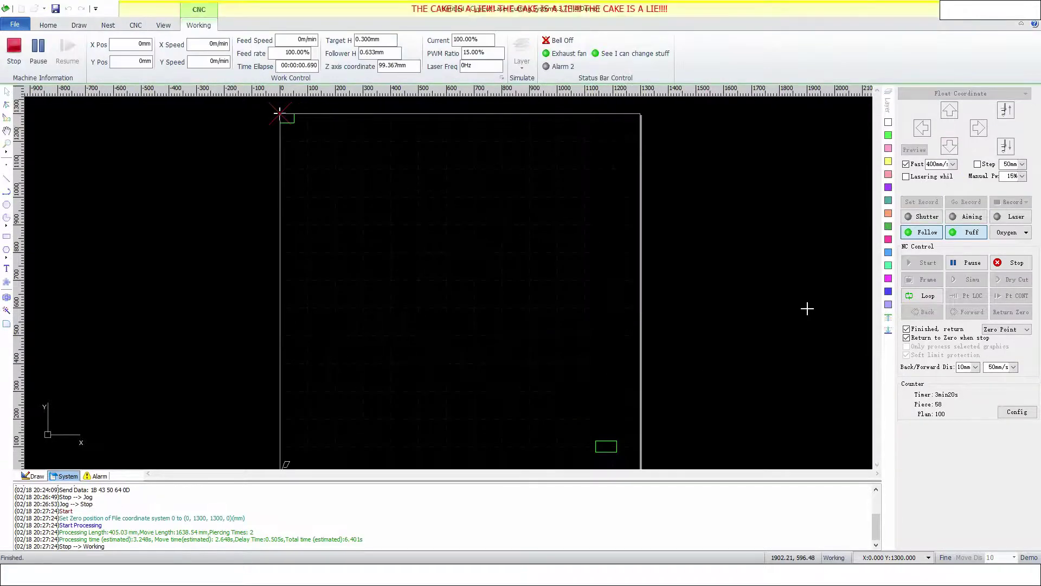